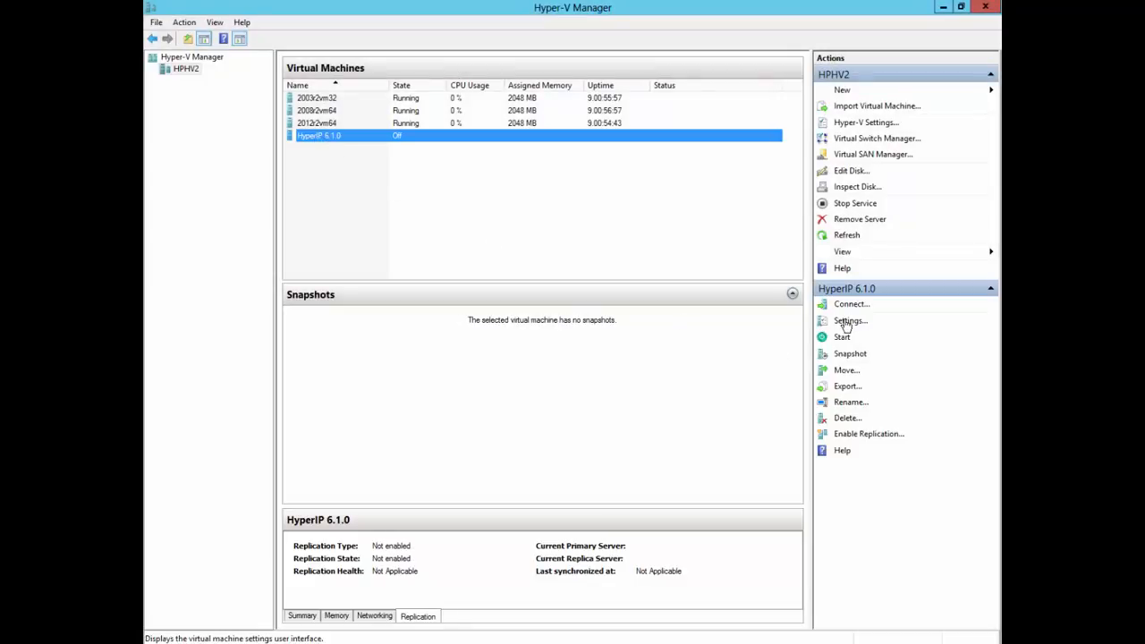
# - In HyperIP 6.1.0's settings, set the first Network Adapter's virtual switch to Sub6 vEth10 Broadcom #52 and save
pyautogui.click(846, 324)
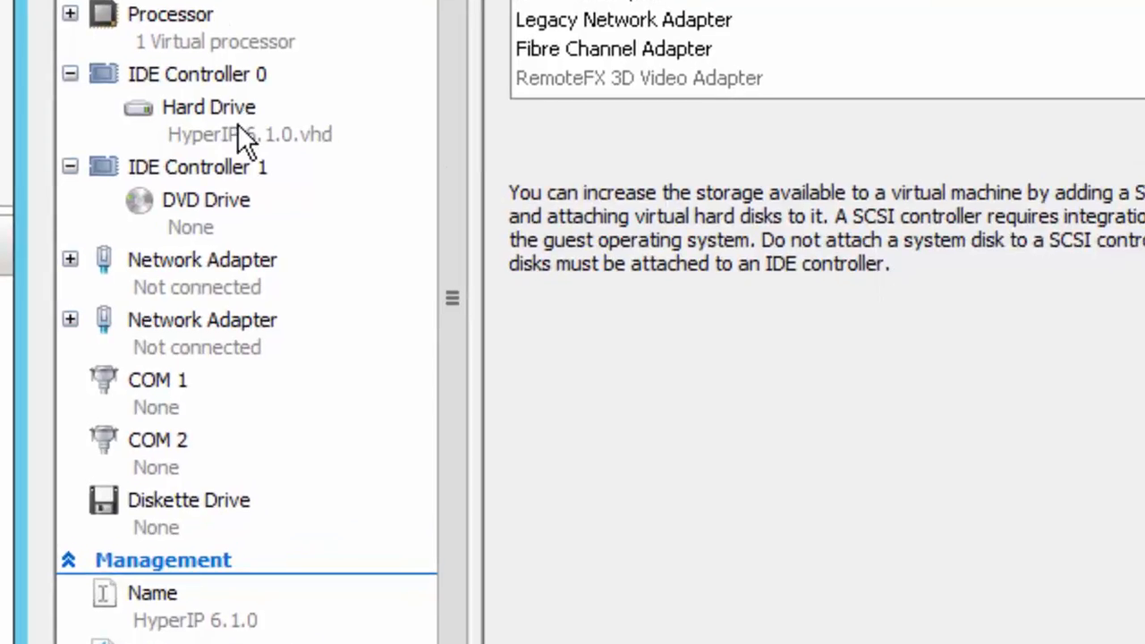
pyautogui.click(188, 273)
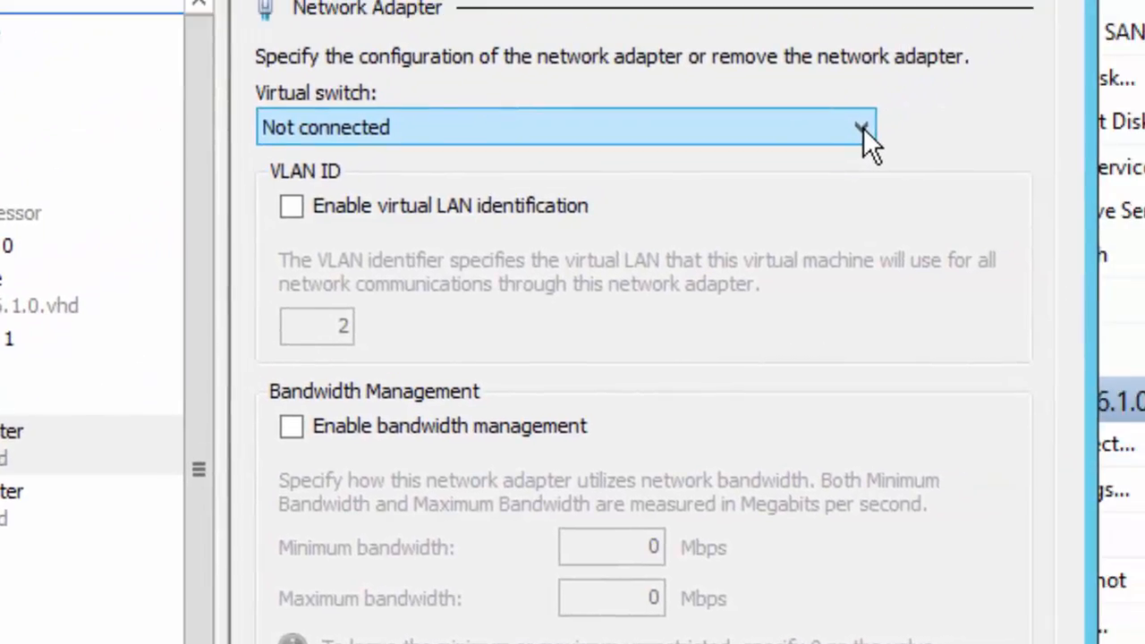
pyautogui.click(863, 126)
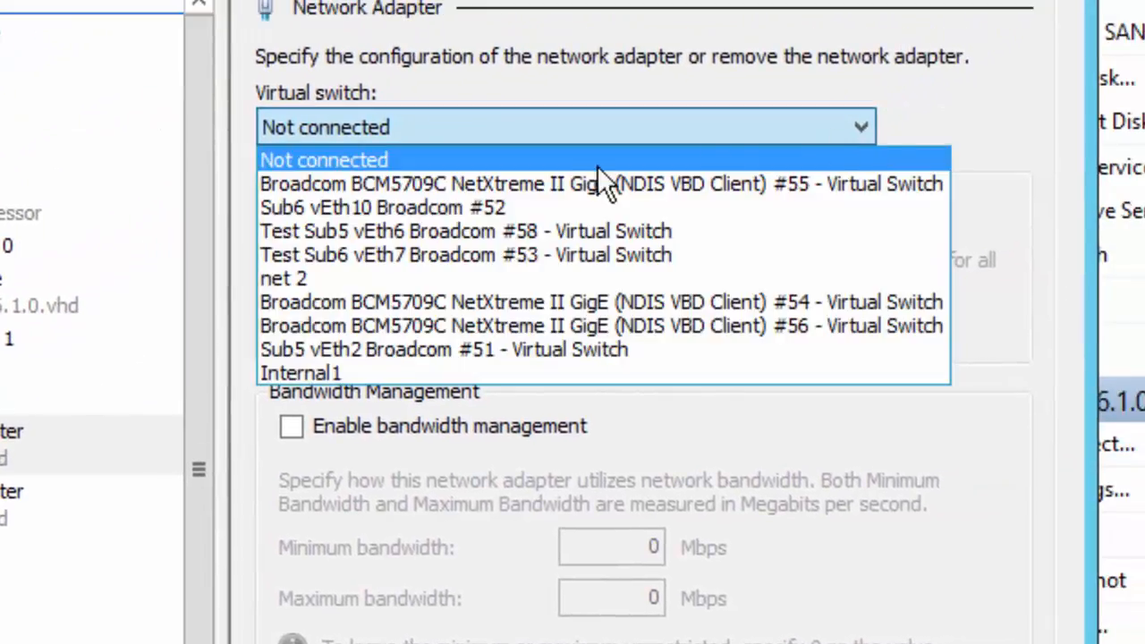
pyautogui.click(426, 209)
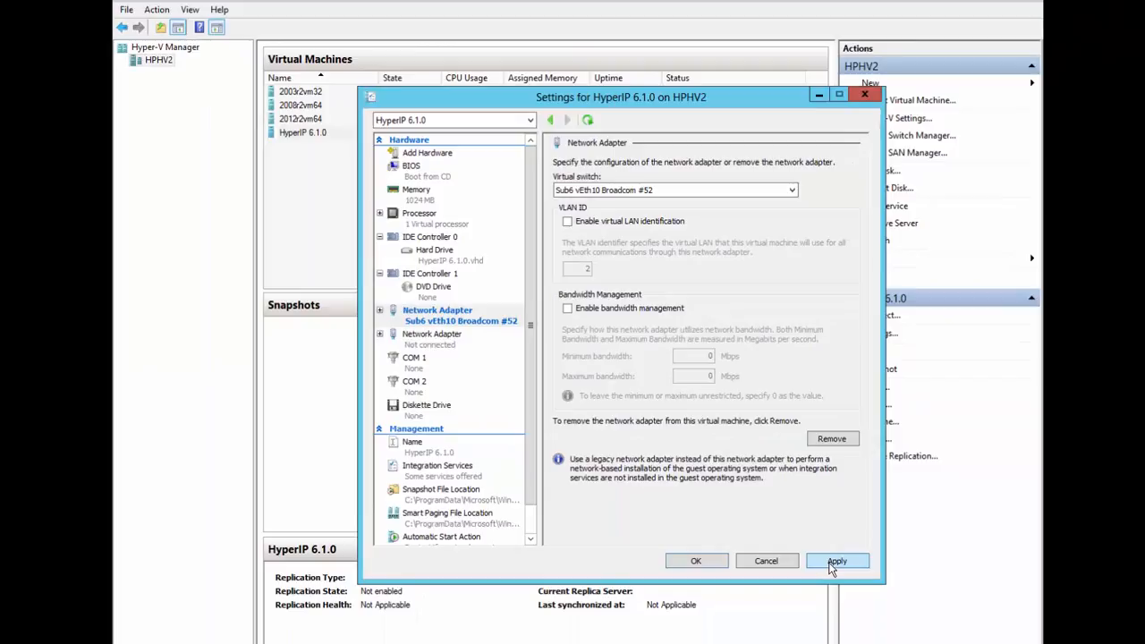
pyautogui.click(834, 561)
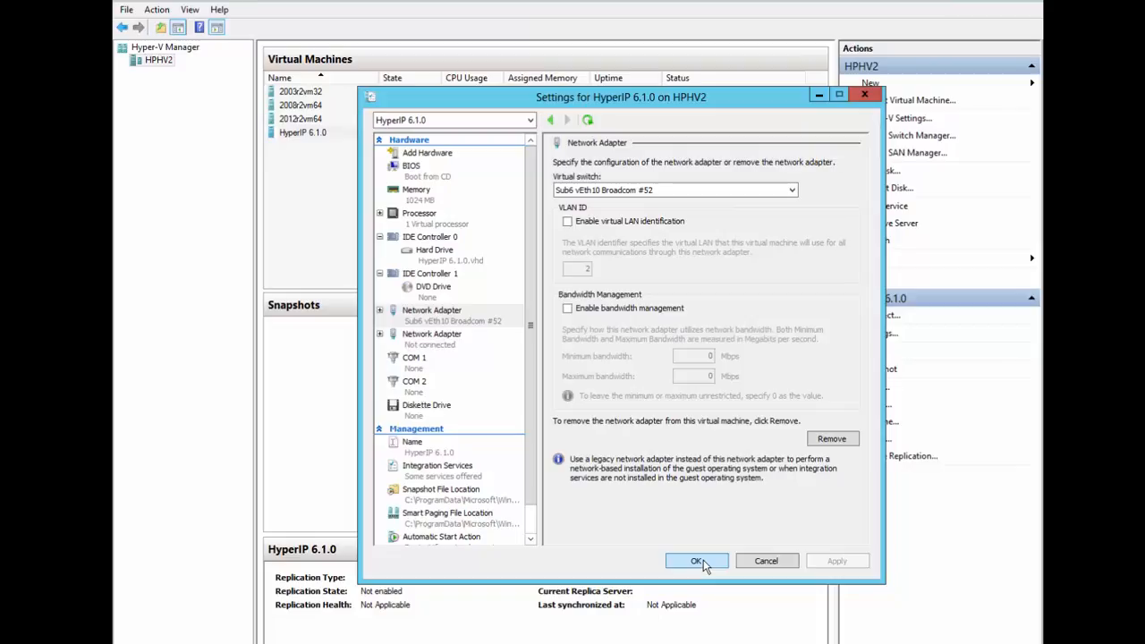
pyautogui.click(696, 561)
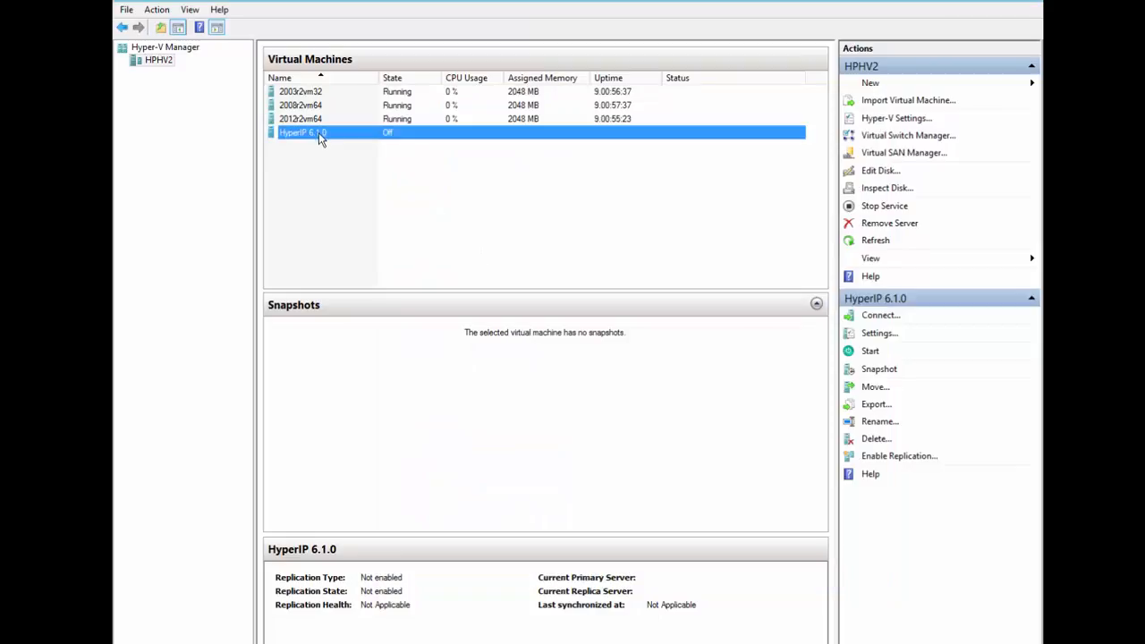
# - Start the HyperIP 6.1.0 virtual machine and connect to its console
pyautogui.rightClick(321, 137)
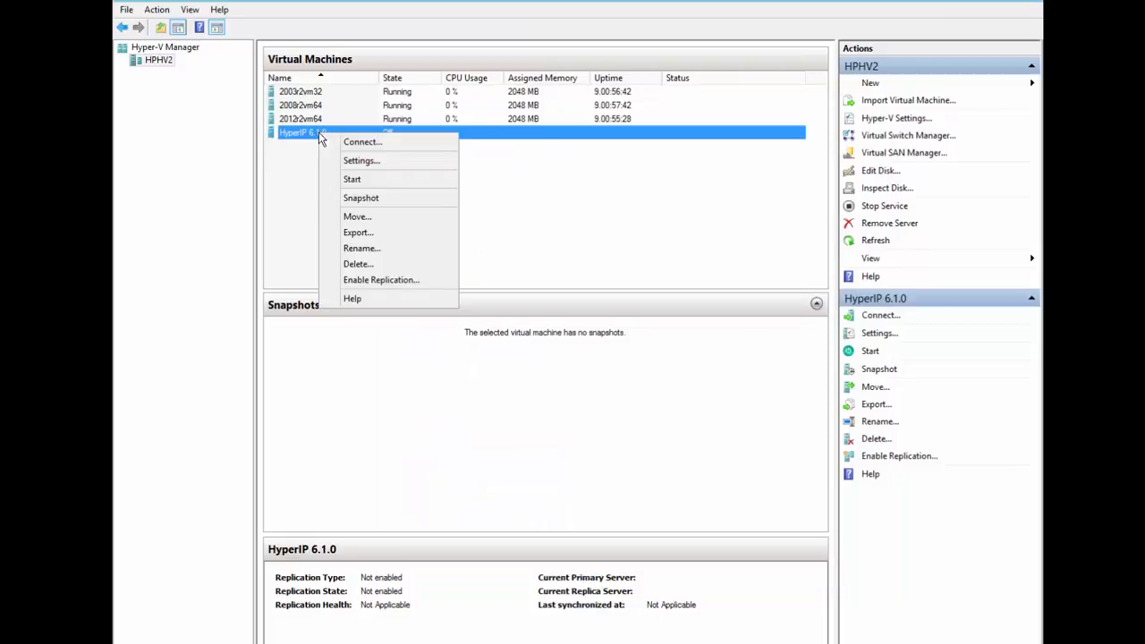
pyautogui.click(353, 182)
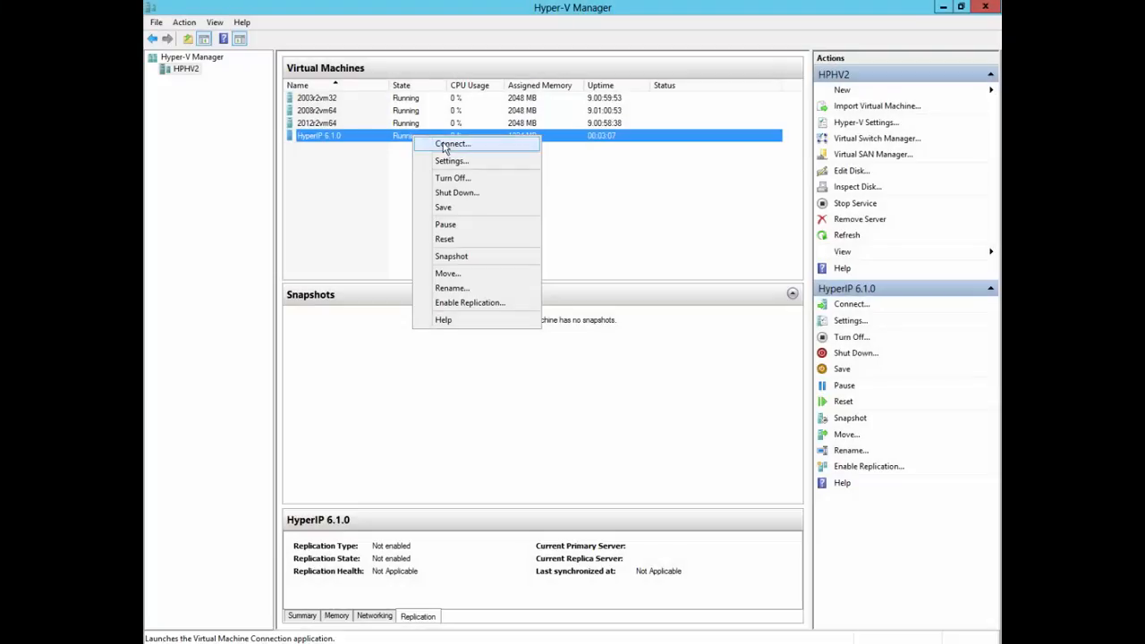
pyautogui.click(444, 149)
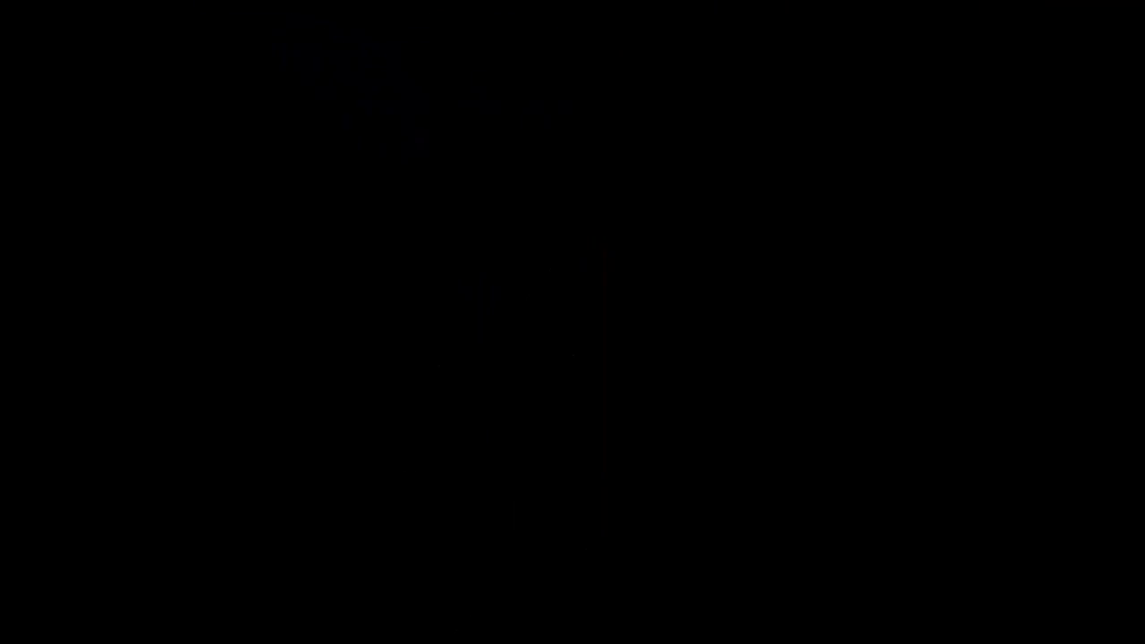
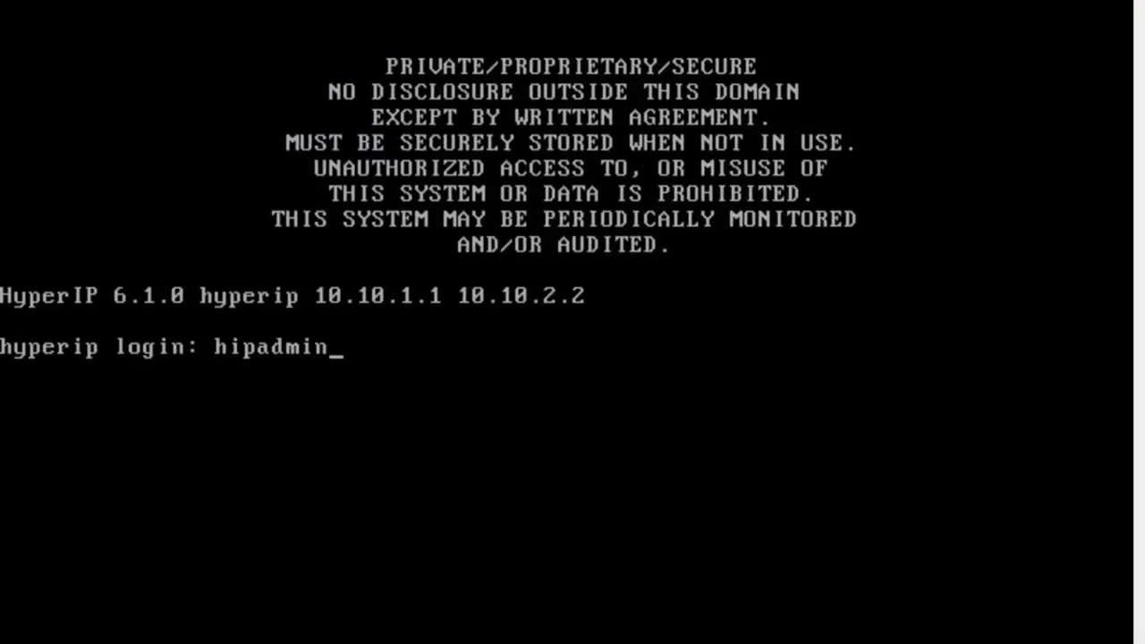
# - Log in to the HyperIP console as the admin user and list the CLI commands with ?
pyautogui.press('Return')
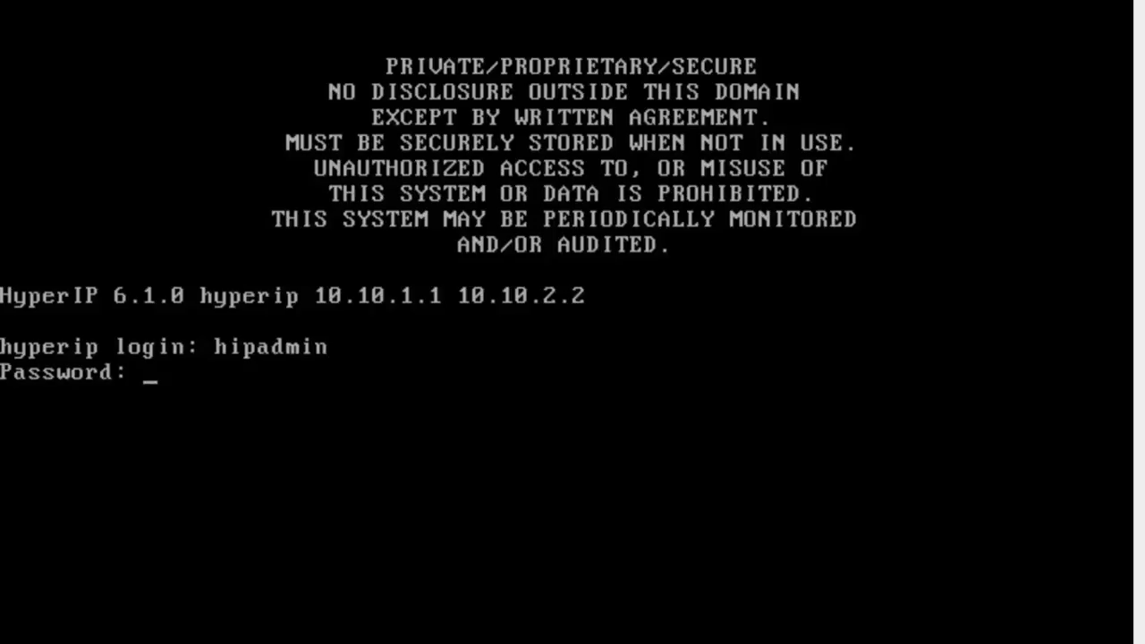
pyautogui.press('Return')
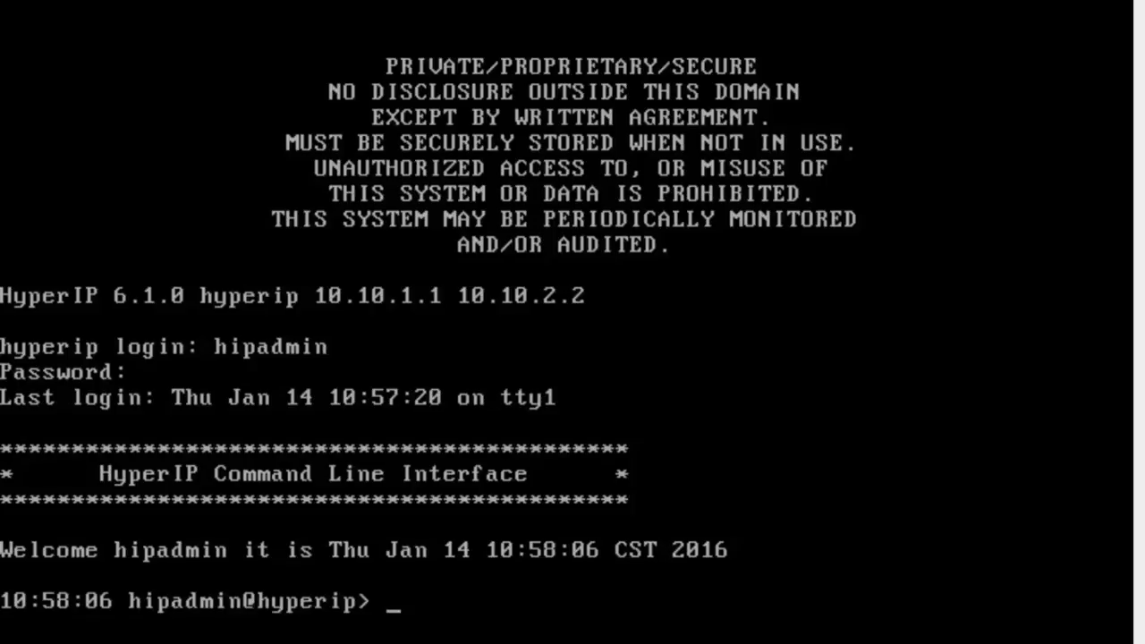
pyautogui.press('?')
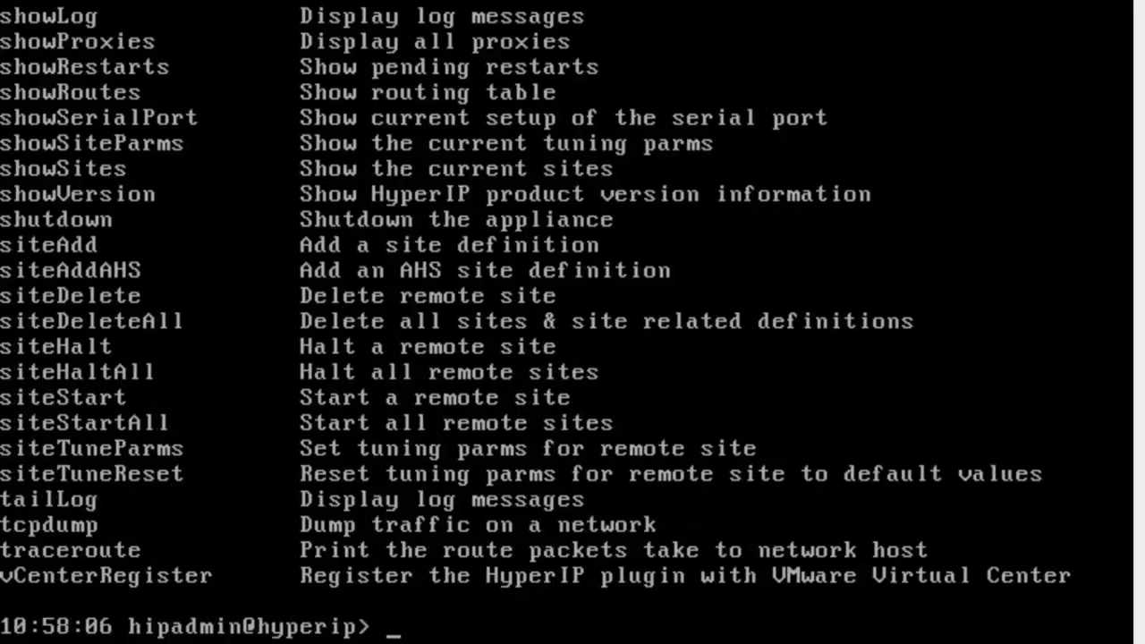
# - Run cfgPassword admin and enter the new password for the admin account
pyautogui.hotkey('shift', 'pageup')
pyautogui.hotkey('shift', 'pagedown')
pyautogui.write('cfgp')
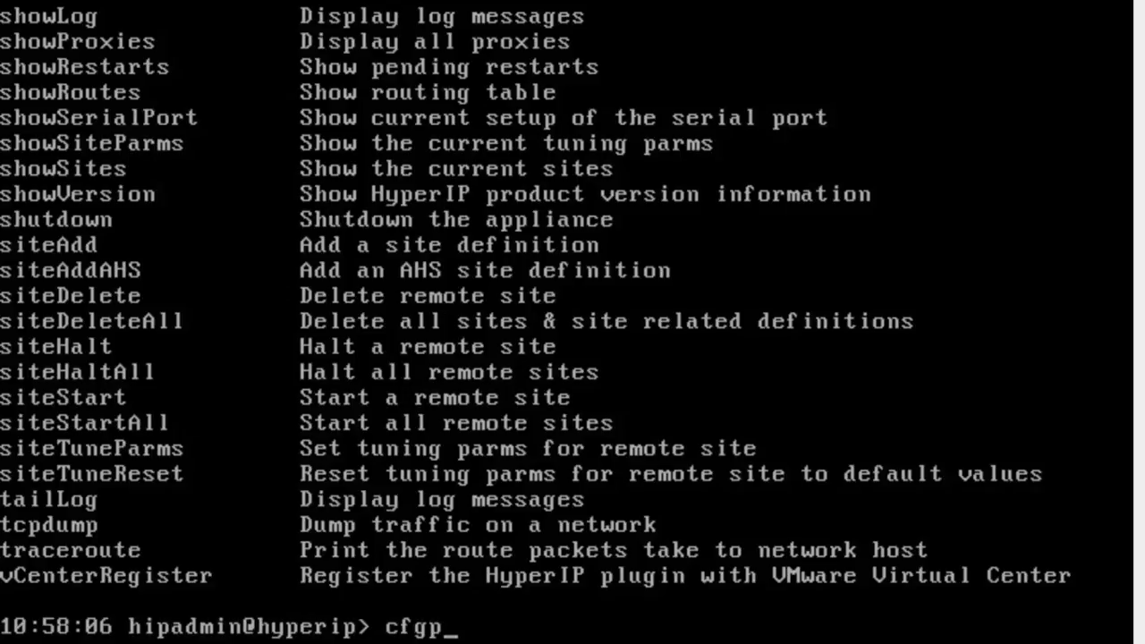
pyautogui.press('Tab')
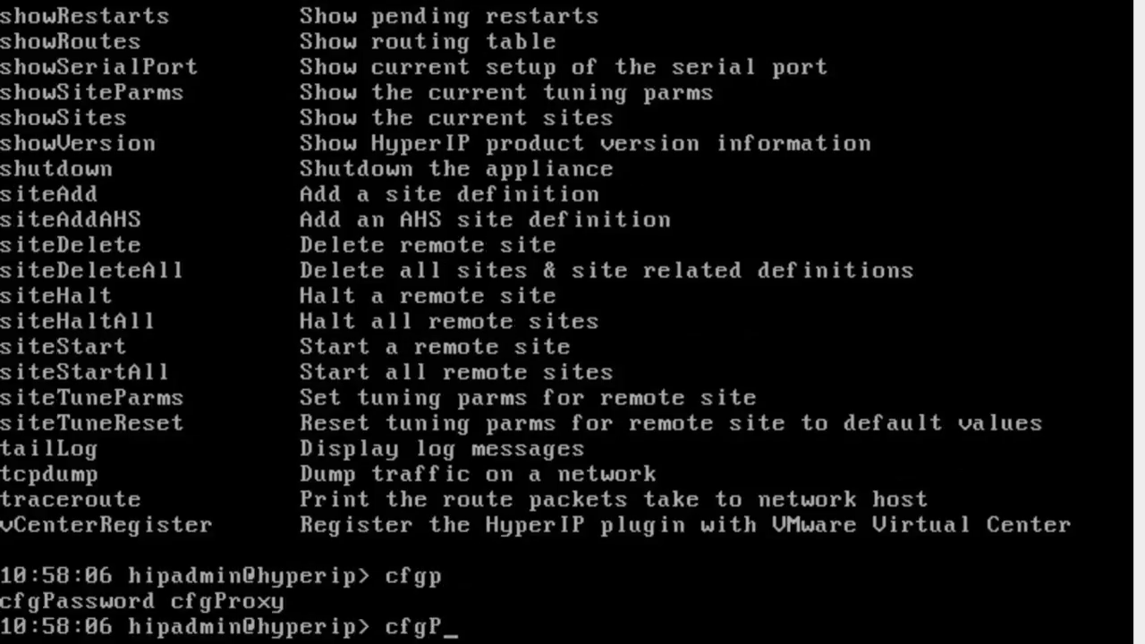
pyautogui.write('a')
pyautogui.press('Tab')
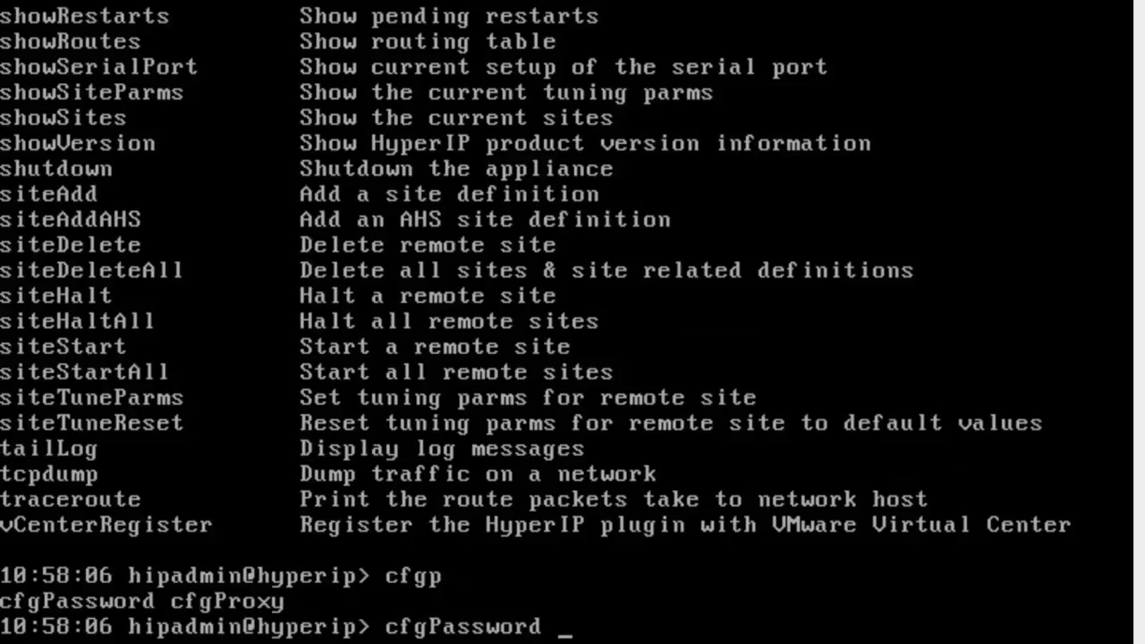
pyautogui.press('Tab')
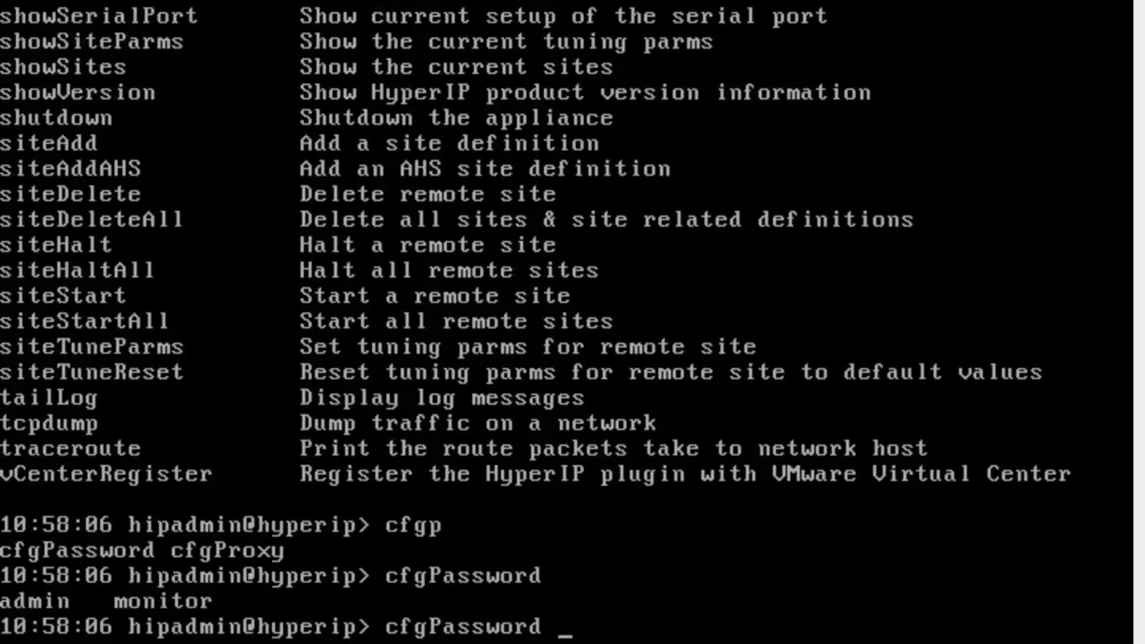
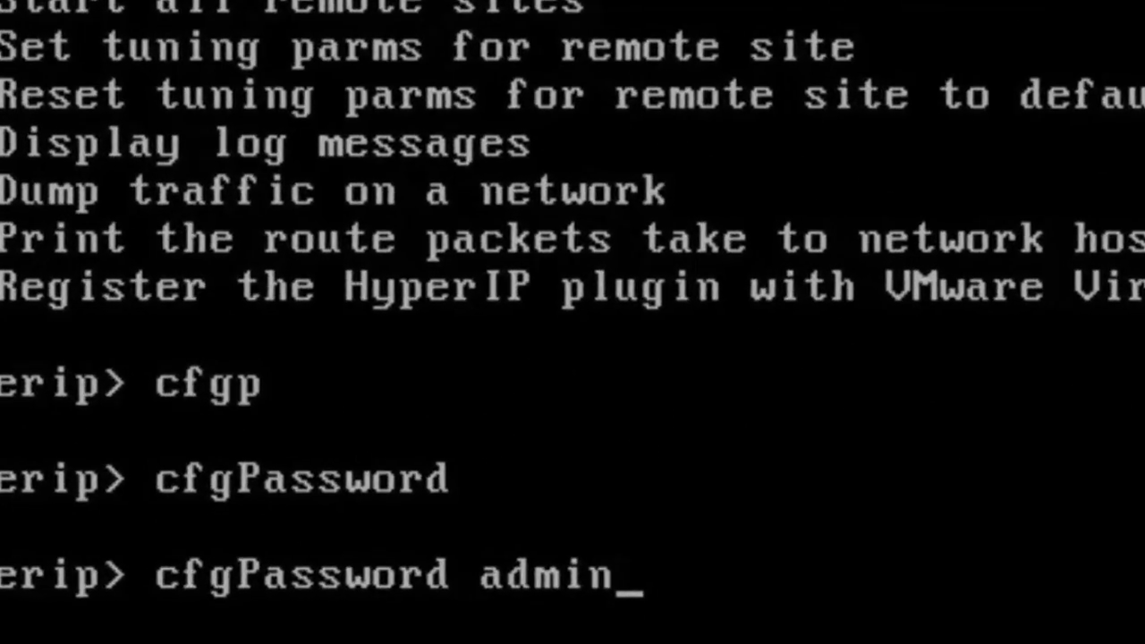
pyautogui.press('Return')
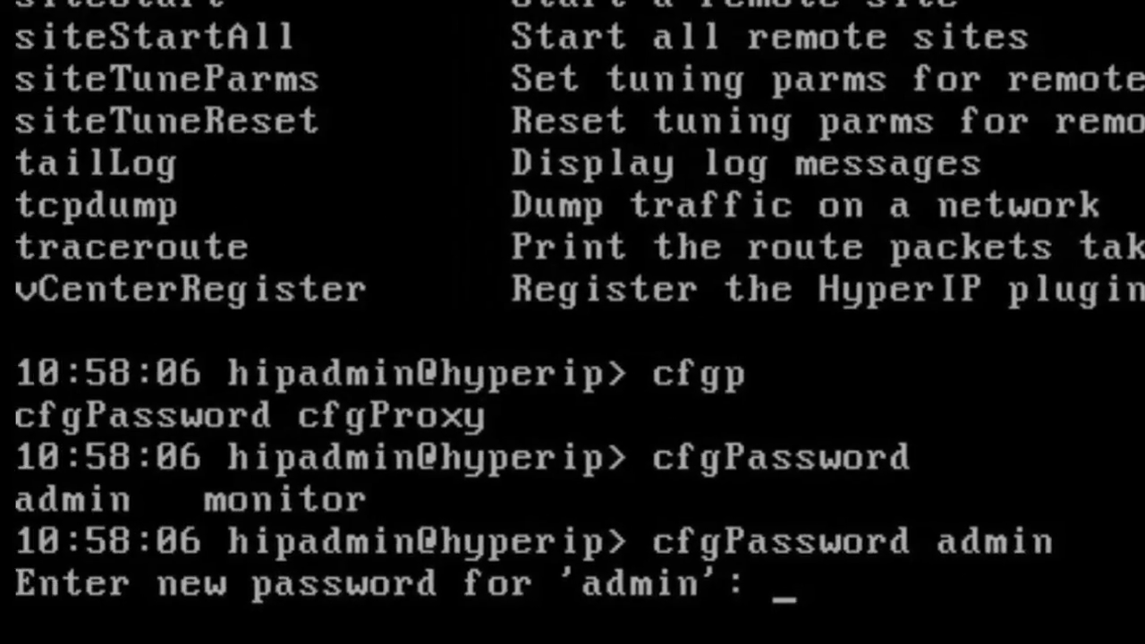
pyautogui.press('Return')
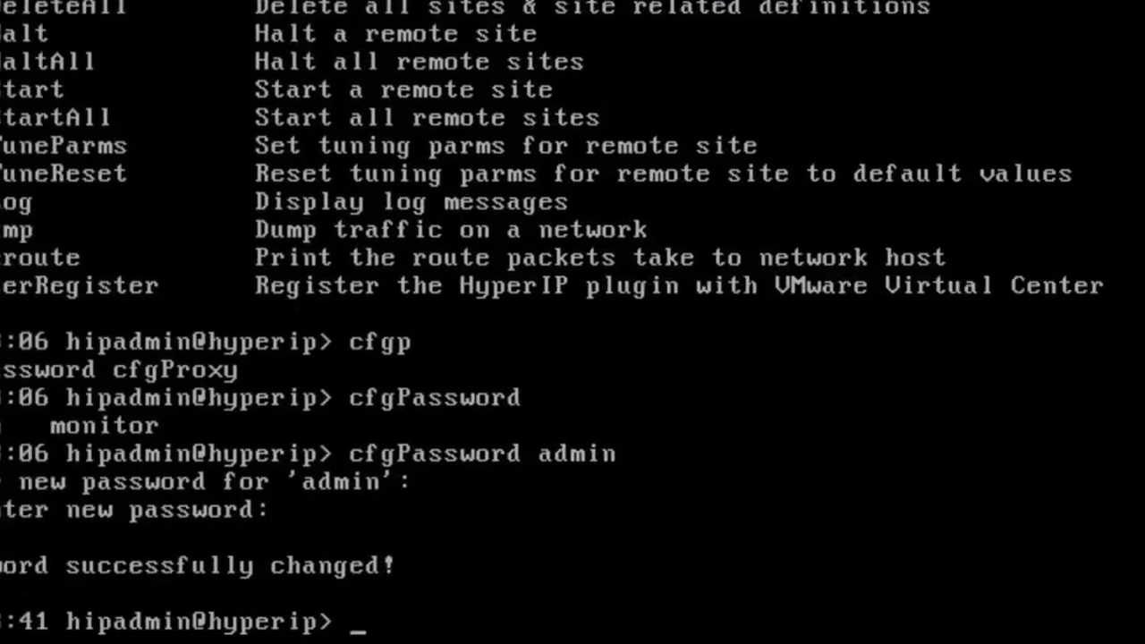
# - Set the appliance host name to marge with cfgHostName
pyautogui.write('cfghostn')
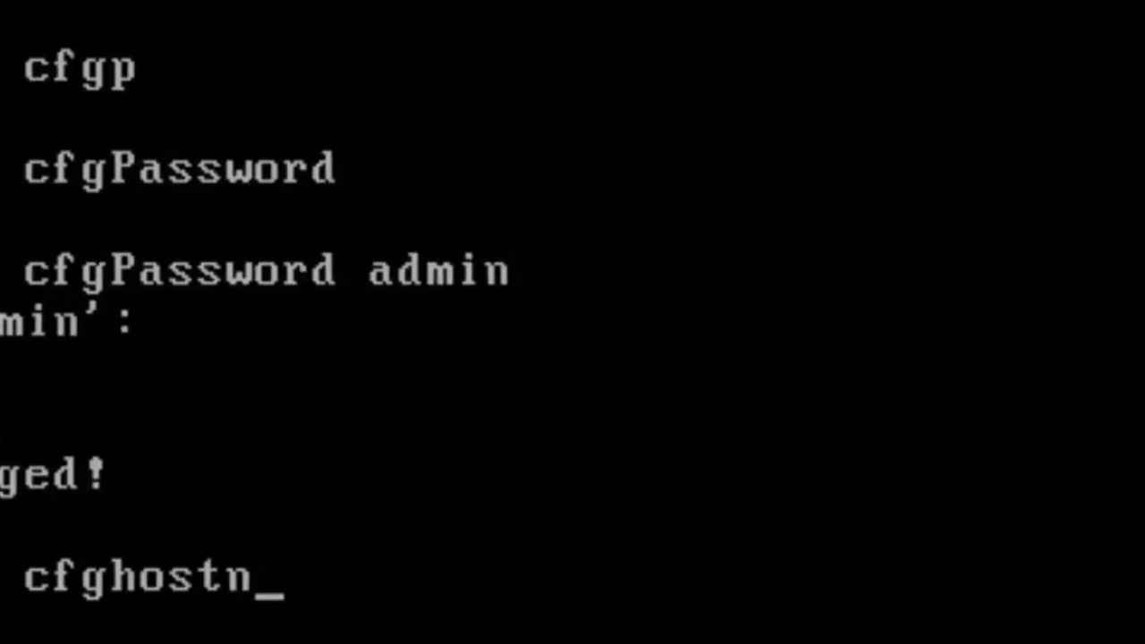
pyautogui.press('Tab')
pyautogui.write('marge')
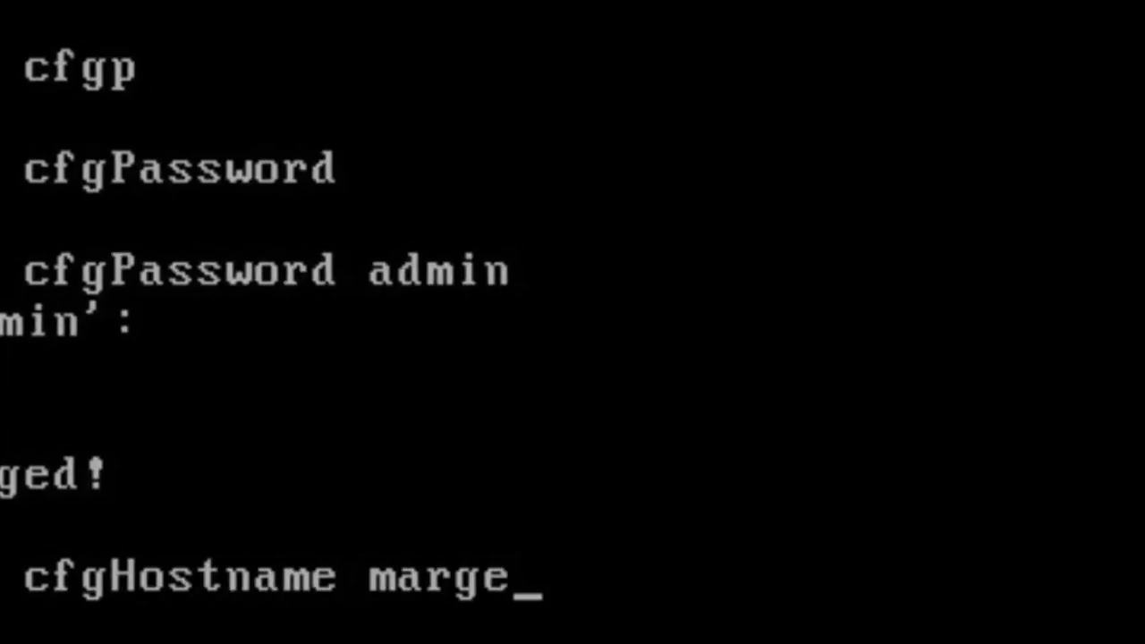
pyautogui.press('Return')
# - Configure the data interface as 10.1.6.135, mask 255.255.255.0, auto, MTU 1500
pyautogui.write('cfginterfa')
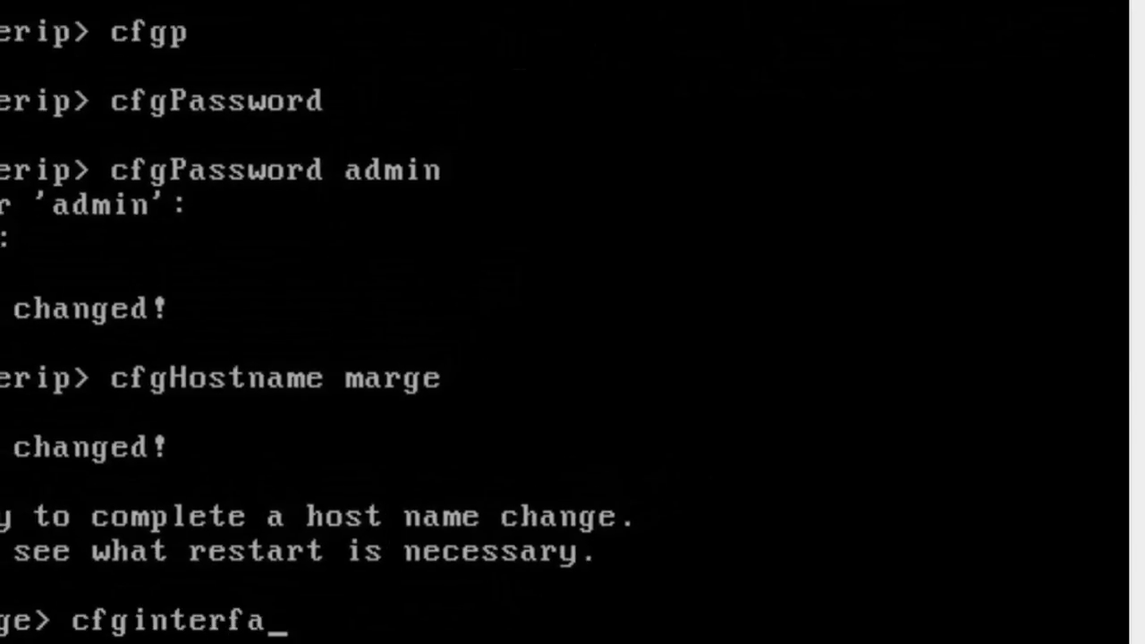
pyautogui.press('Tab')
pyautogui.write('da')
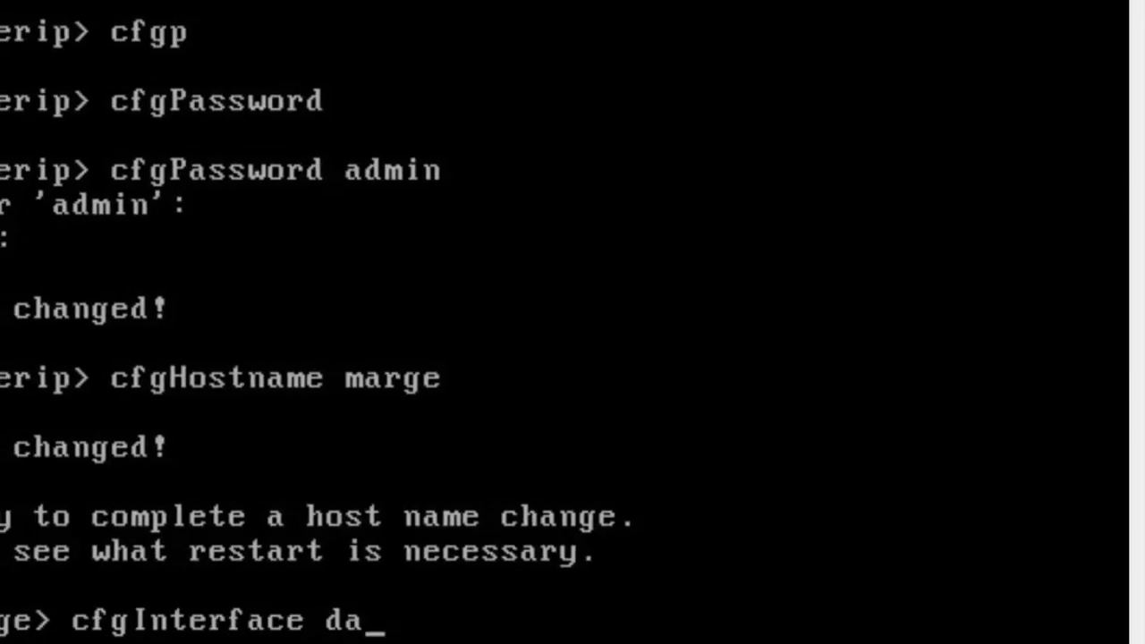
pyautogui.write('ta 10.1')
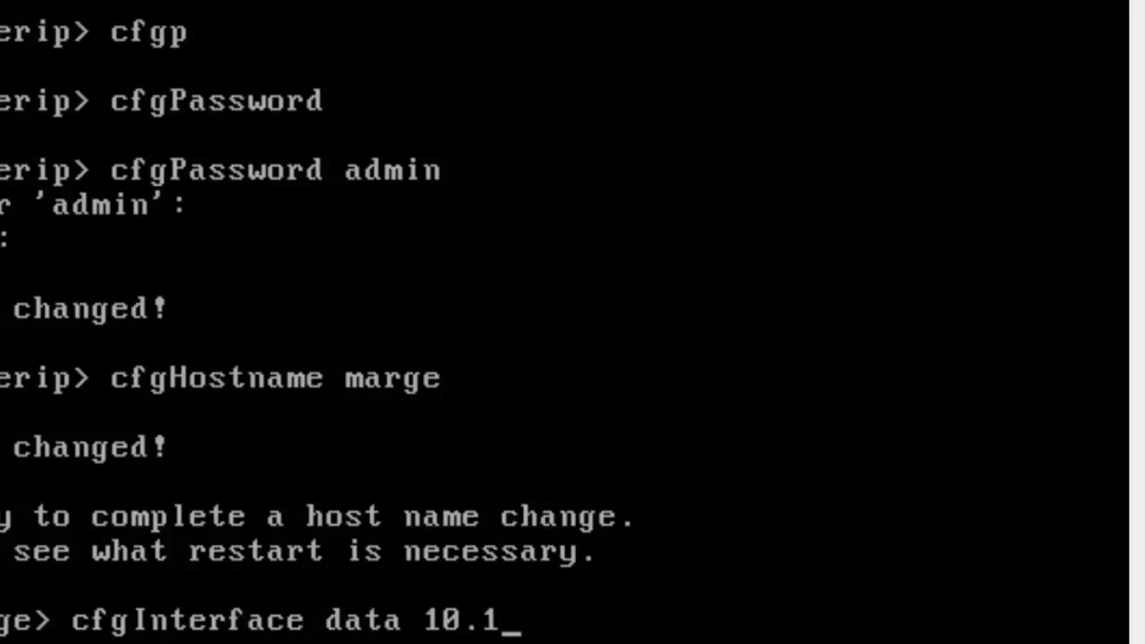
pyautogui.write('.6.135')
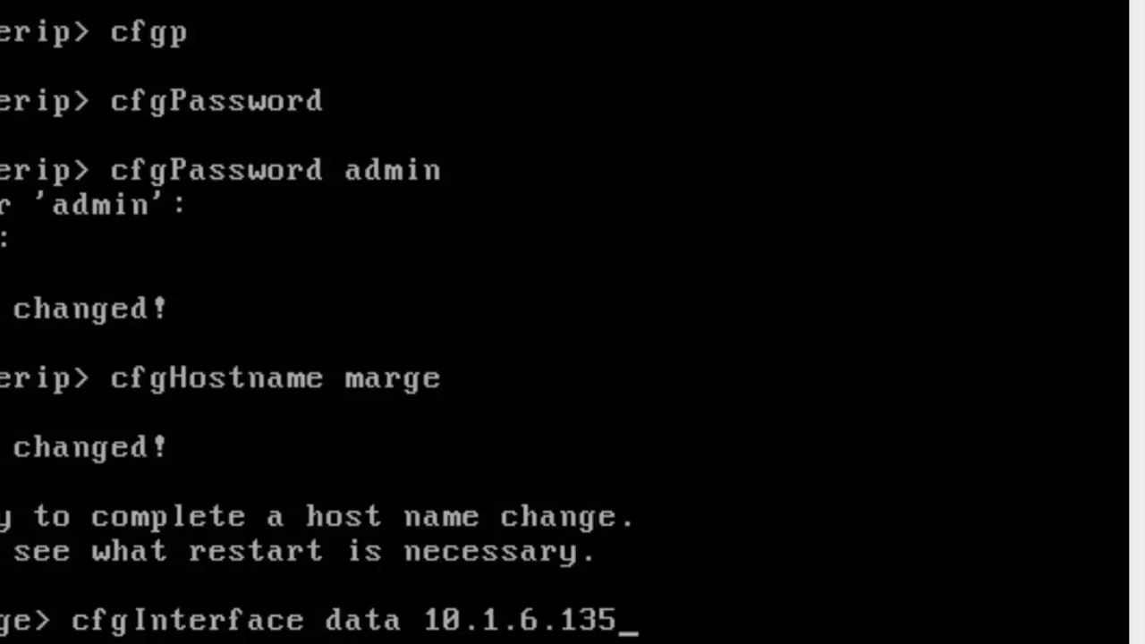
pyautogui.write(' 255.')
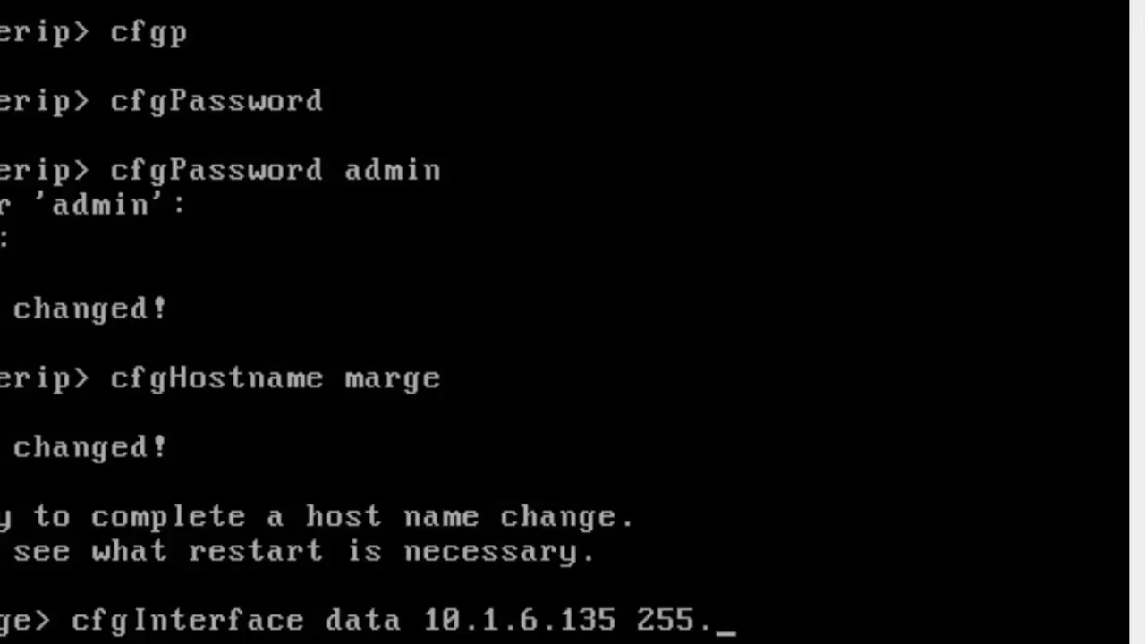
pyautogui.write('255.255.')
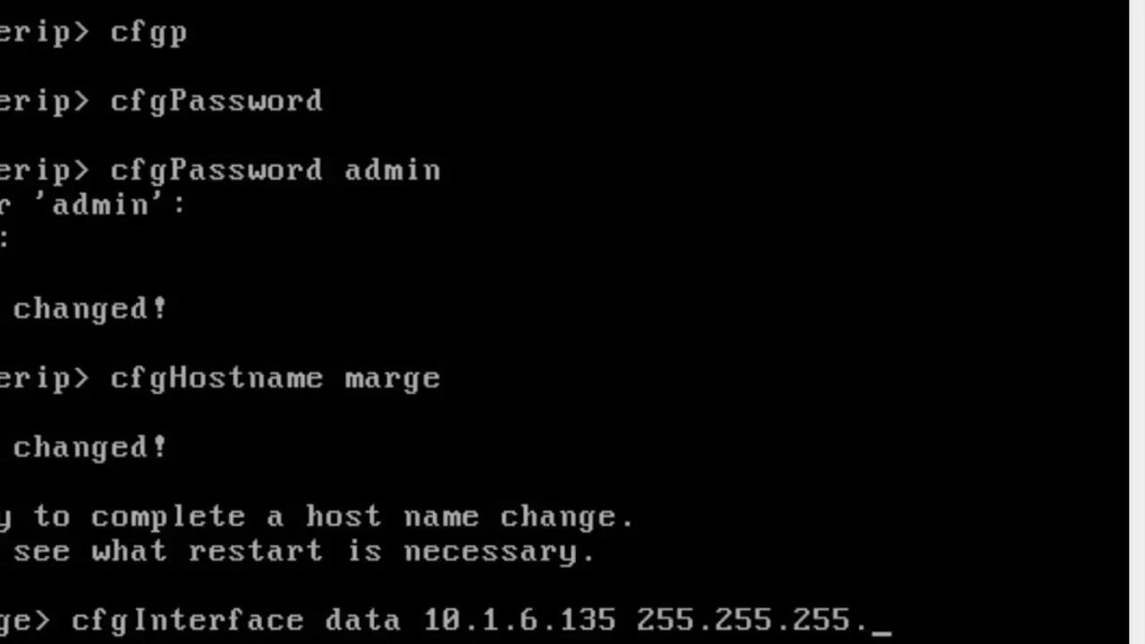
pyautogui.write('0 aut')
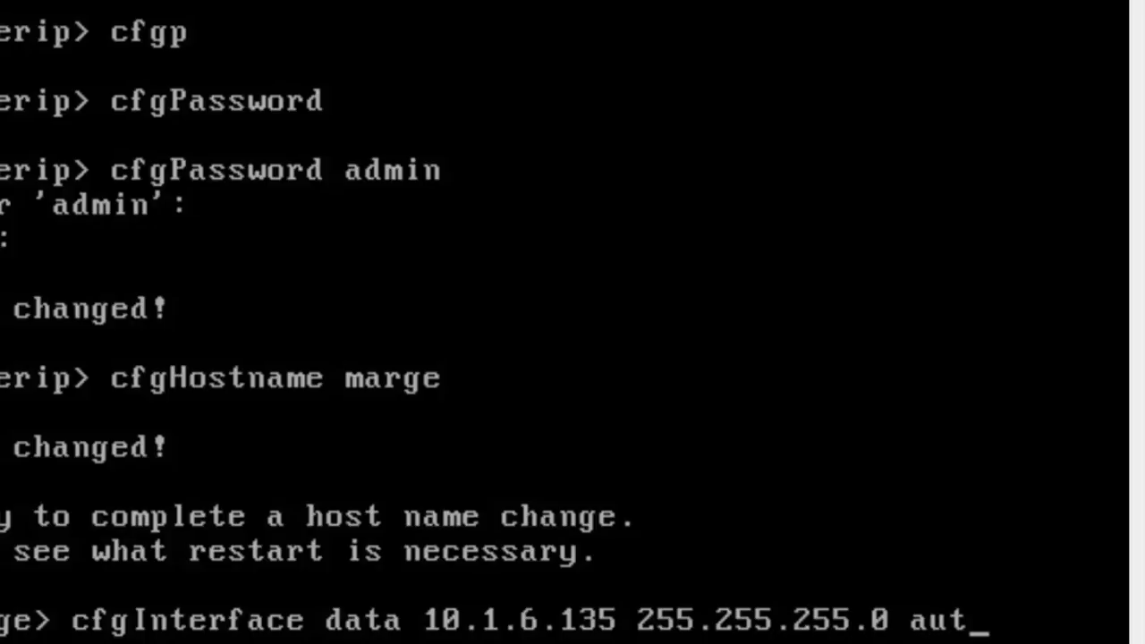
pyautogui.write('o 1500')
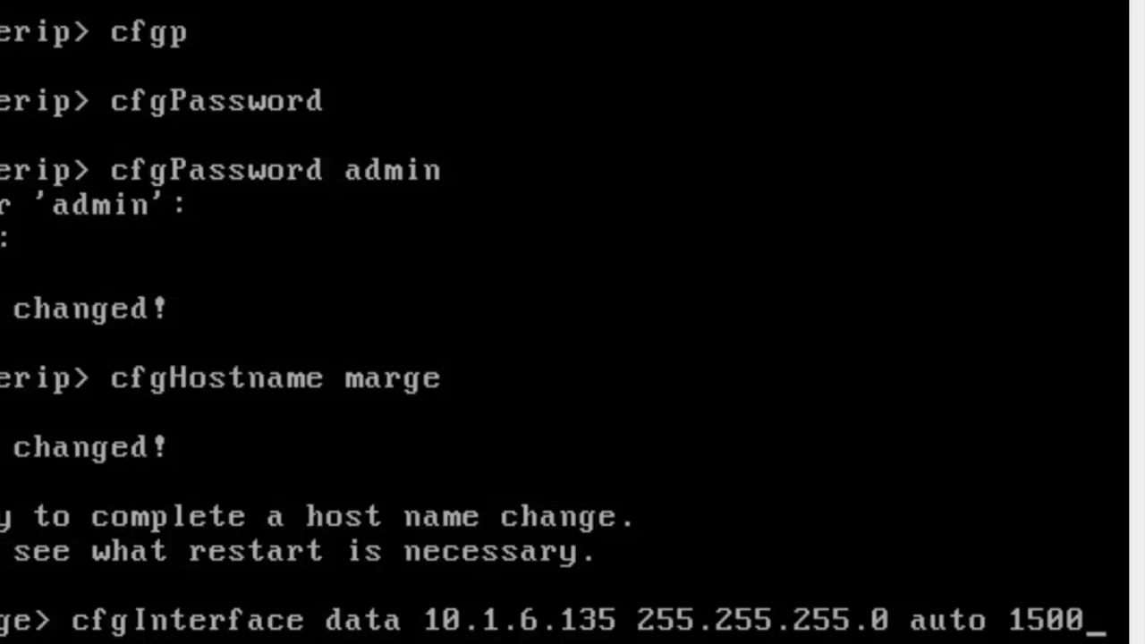
pyautogui.press('Return')
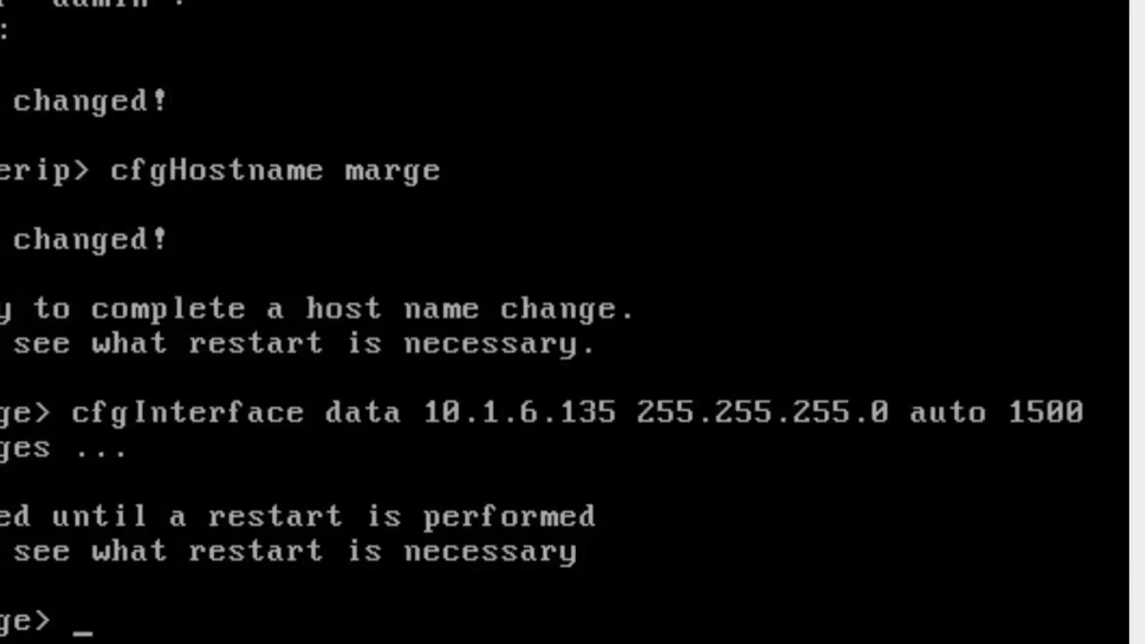
# - Set the default gateway to 10.1.6.50
pyautogui.write('cfg')
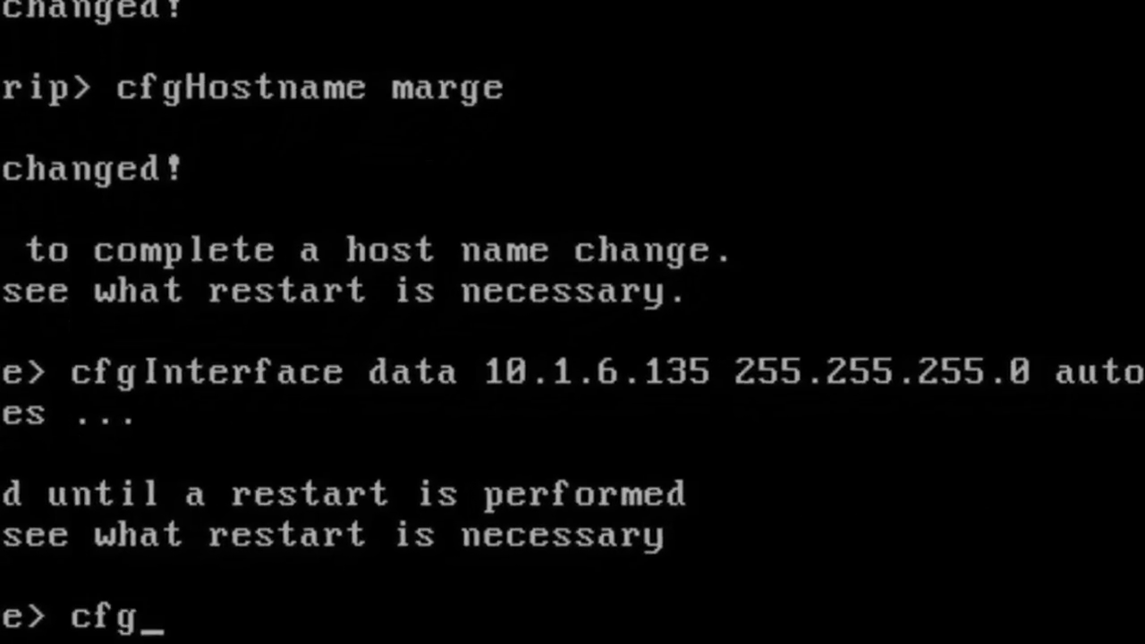
pyautogui.write('d')
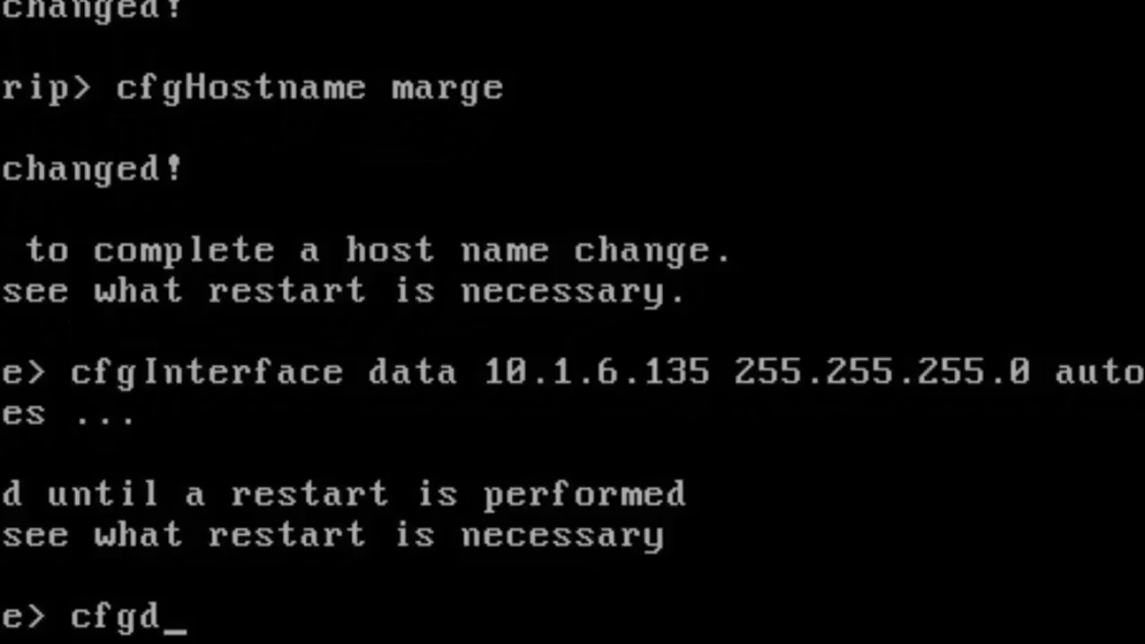
pyautogui.press('Tab')
pyautogui.write('10.1.6.50')
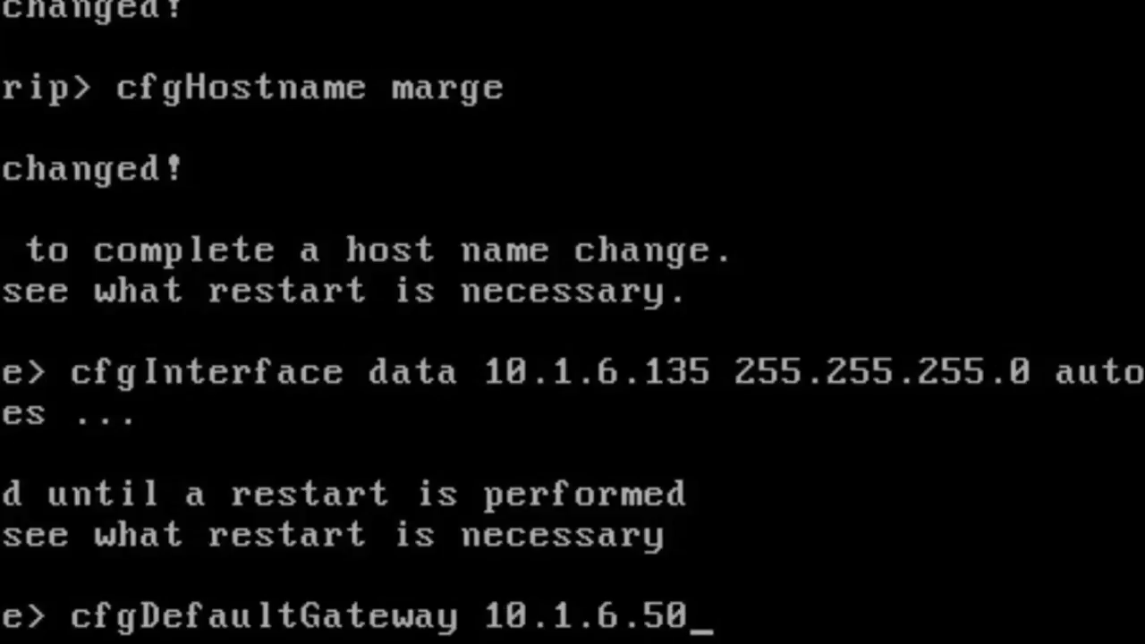
pyautogui.press('Return')
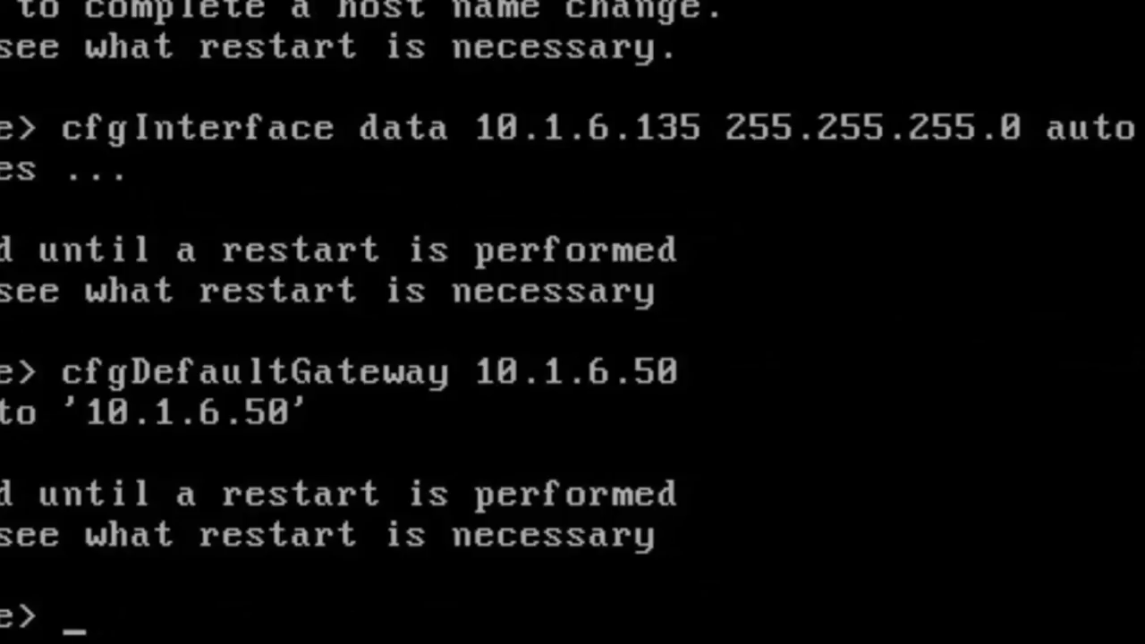
# - Enable HTTPS and ping access on the data interface with cfgAccessOn
pyautogui.write('cfgacce')
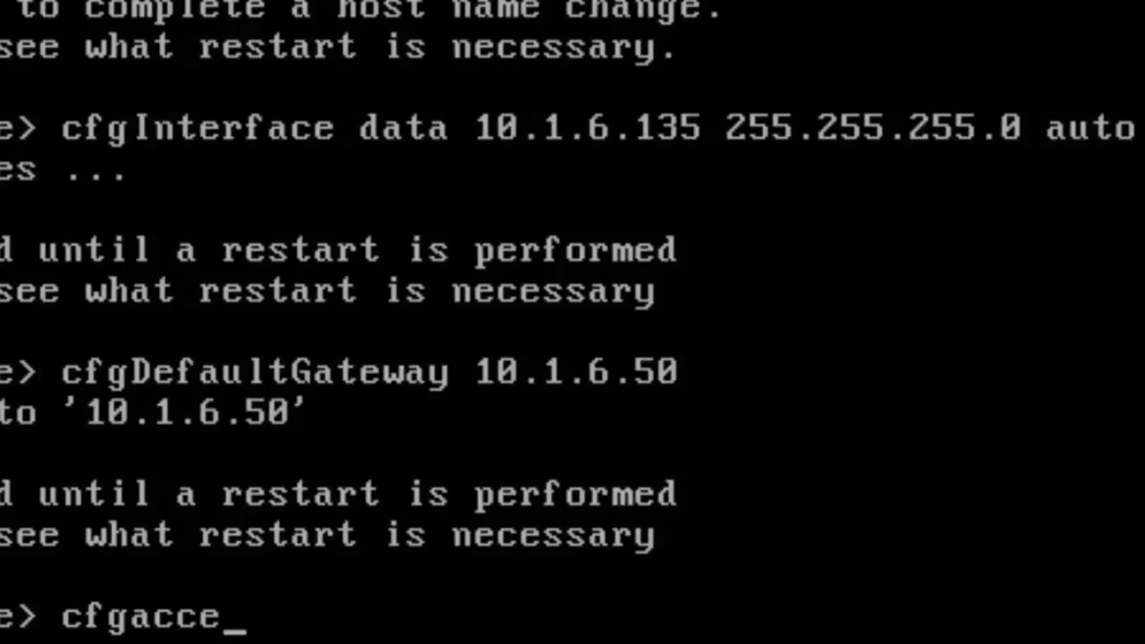
pyautogui.write('sson')
pyautogui.press('Tab')
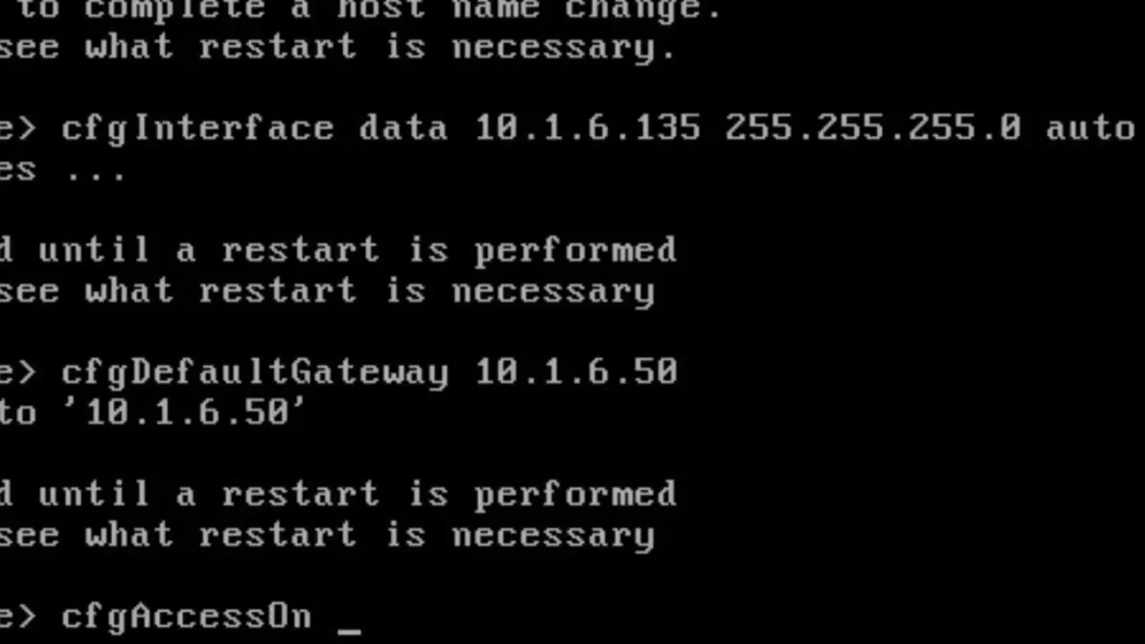
pyautogui.write('data ')
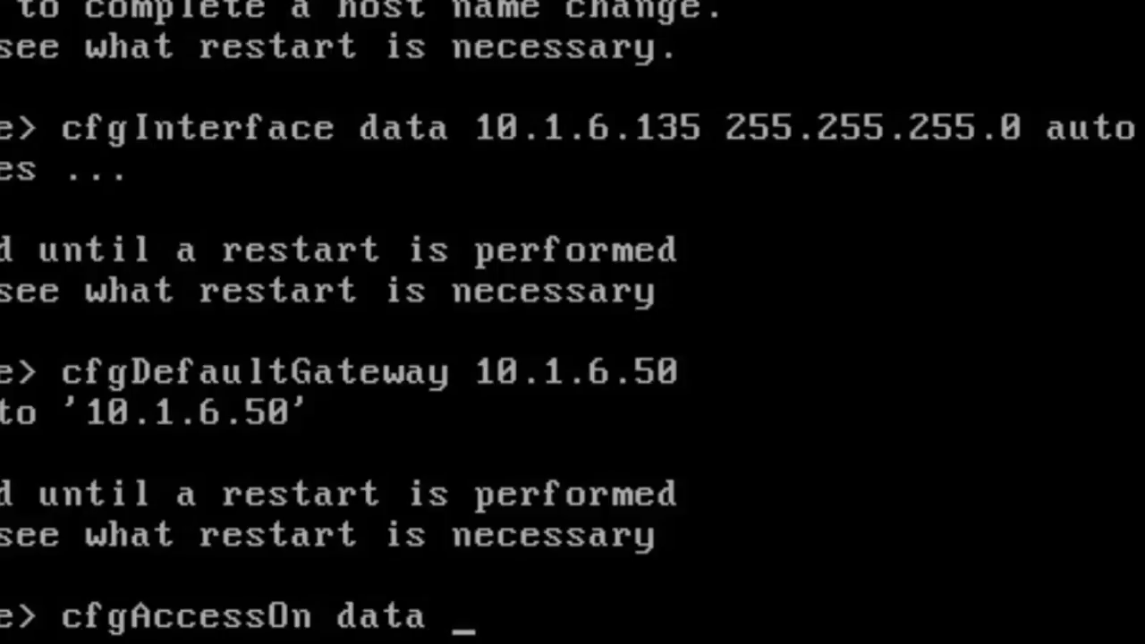
pyautogui.write('httpe')
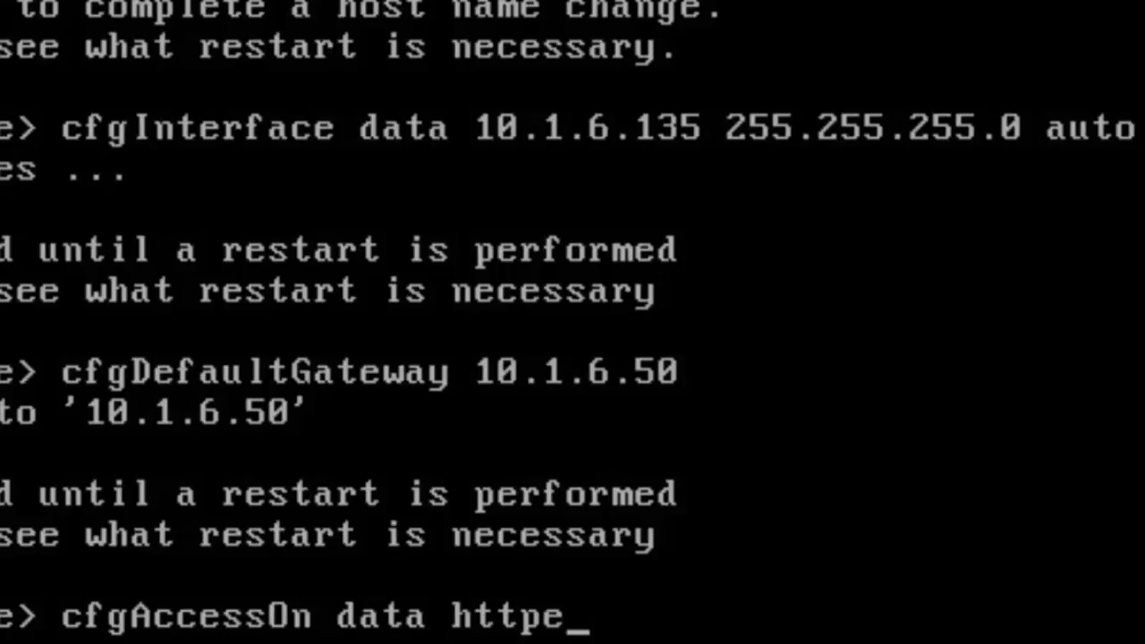
pyautogui.press('Return')
pyautogui.press('BackSpace')
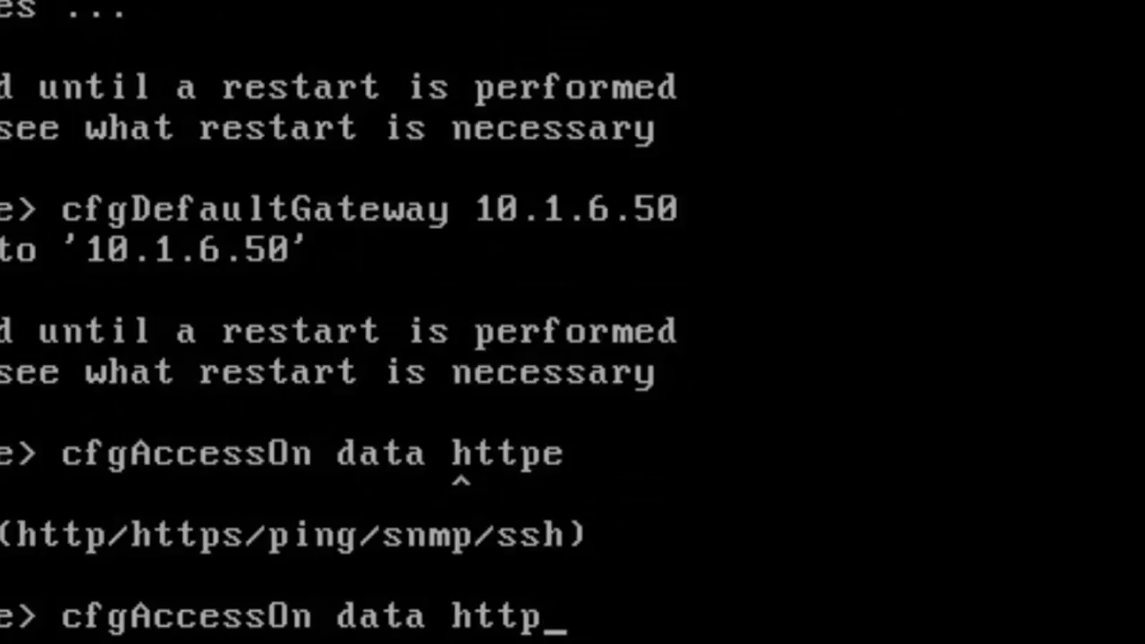
pyautogui.write('s')
pyautogui.press('Return')
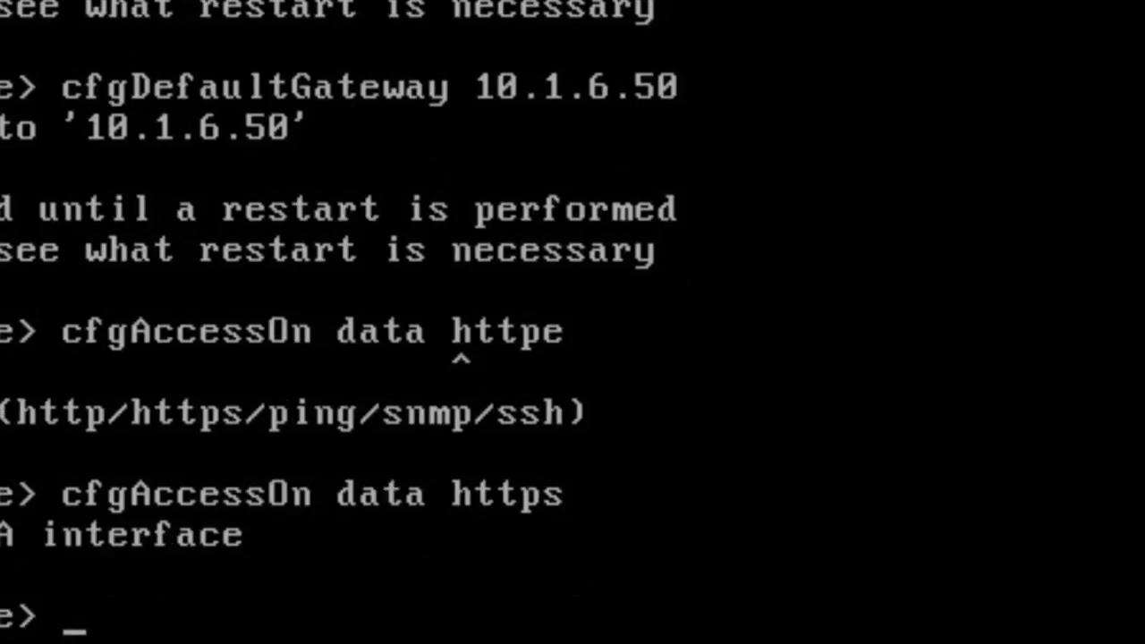
pyautogui.press('Up')
pyautogui.press('BackSpace')
pyautogui.press('BackSpace')
pyautogui.press('BackSpace')
pyautogui.press('BackSpace')
pyautogui.press('BackSpace')
pyautogui.press('BackSpace')
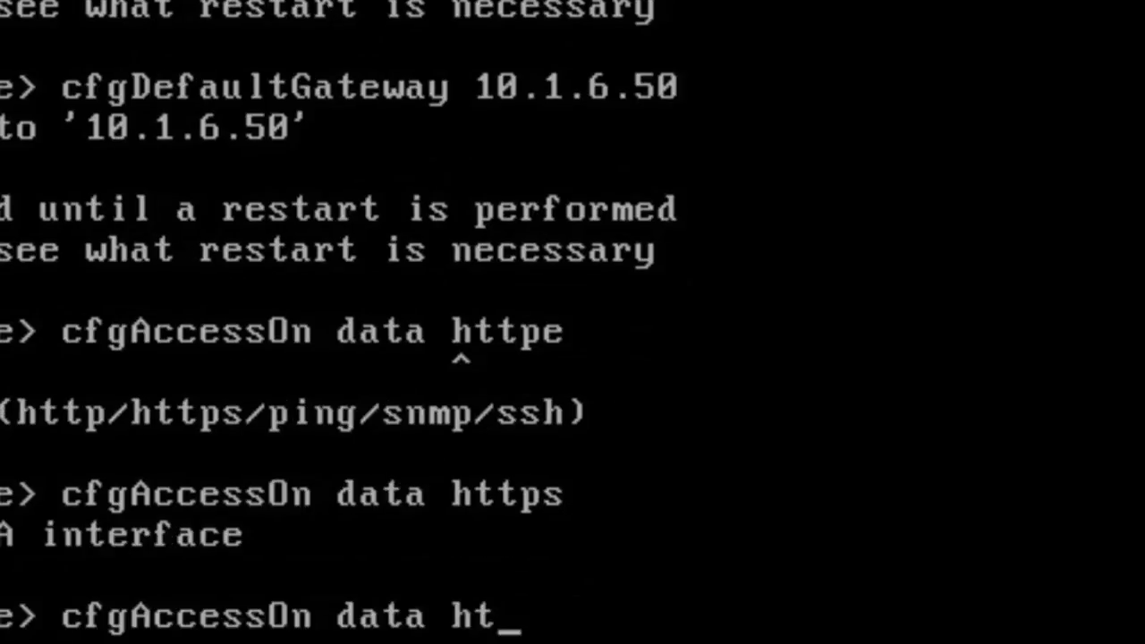
pyautogui.write('ping')
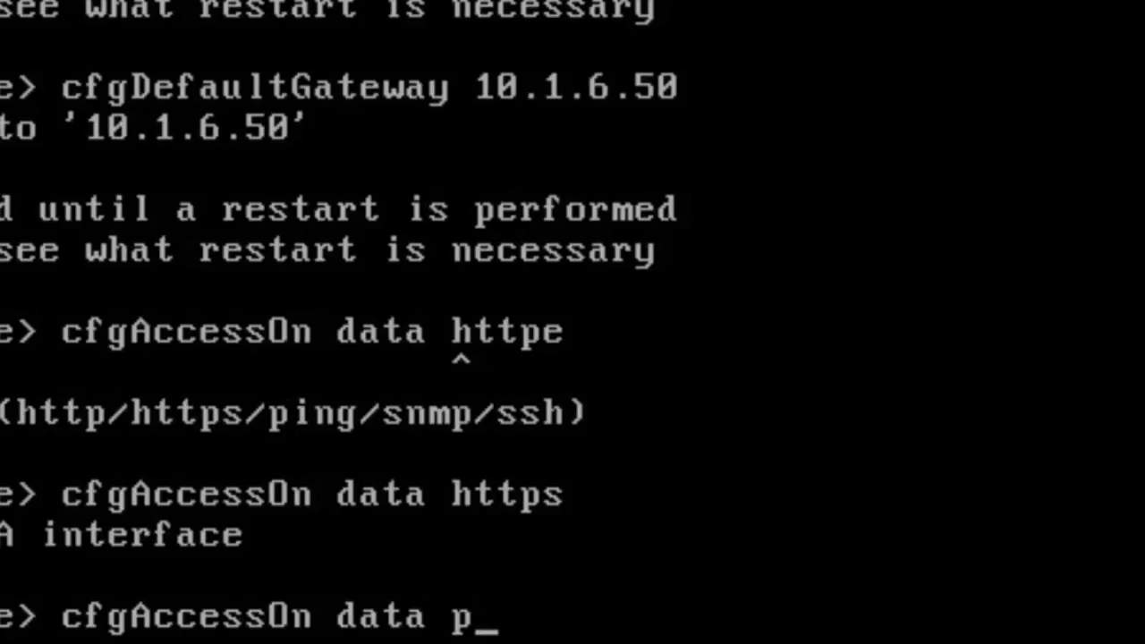
pyautogui.press('Return')
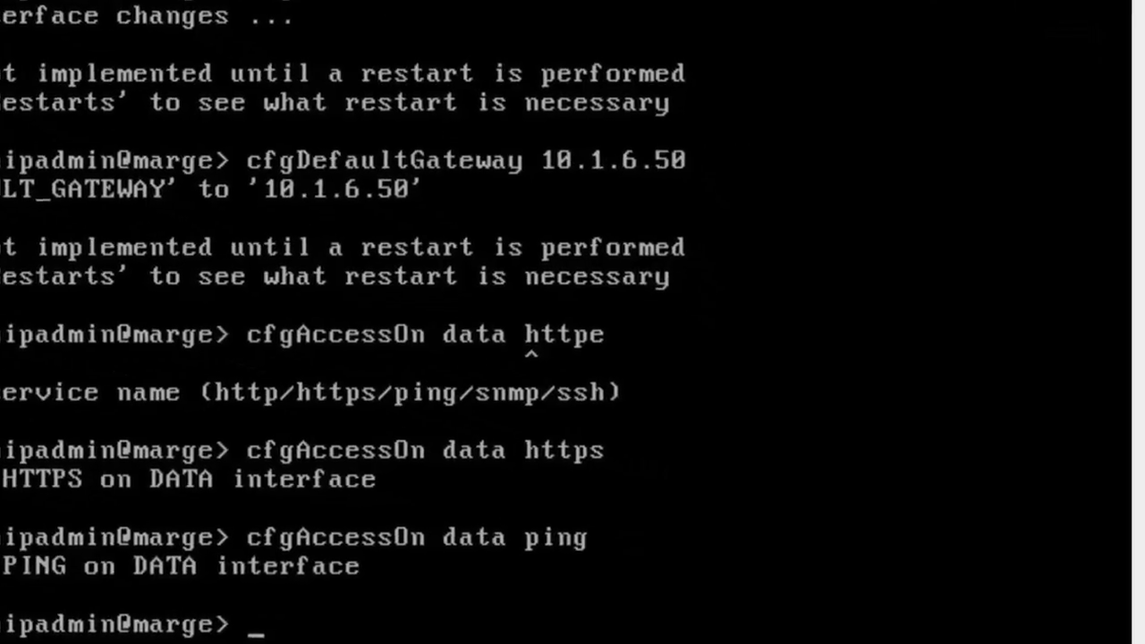
# - Check the required restart with showRestarts, then reboot the HyperIP unit
pyautogui.write('showRestarts')
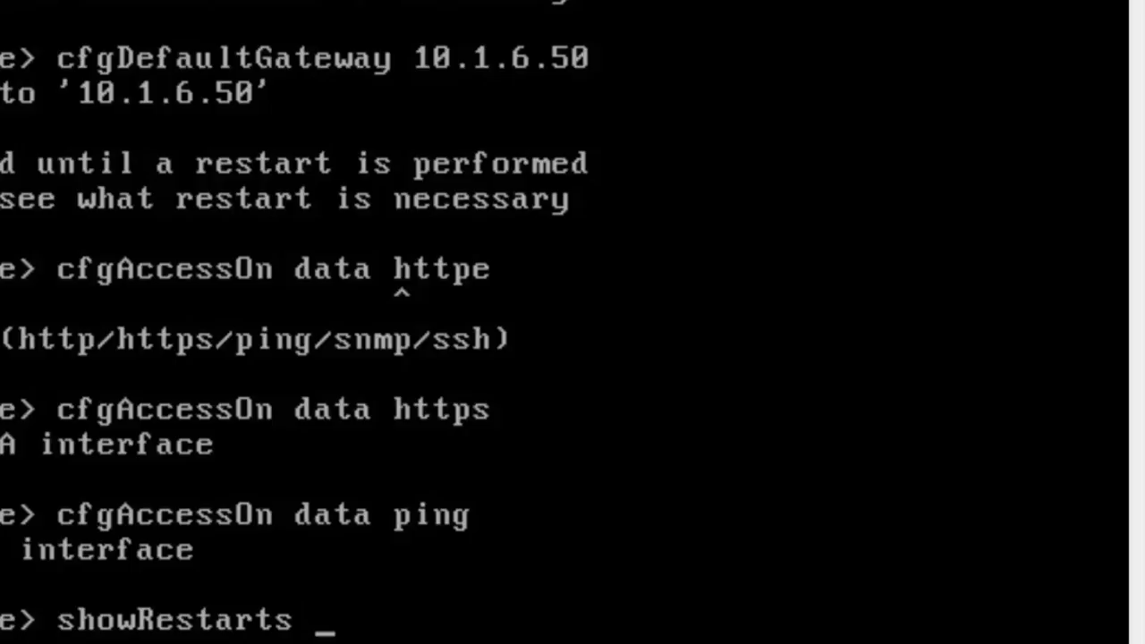
pyautogui.press('Return')
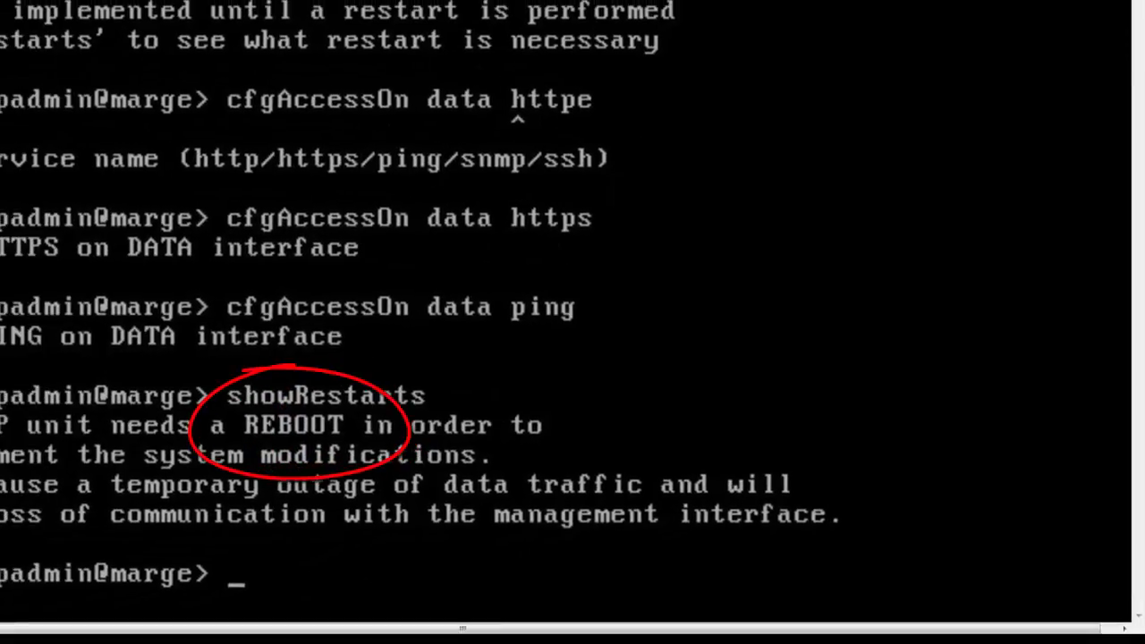
pyautogui.write('reboot')
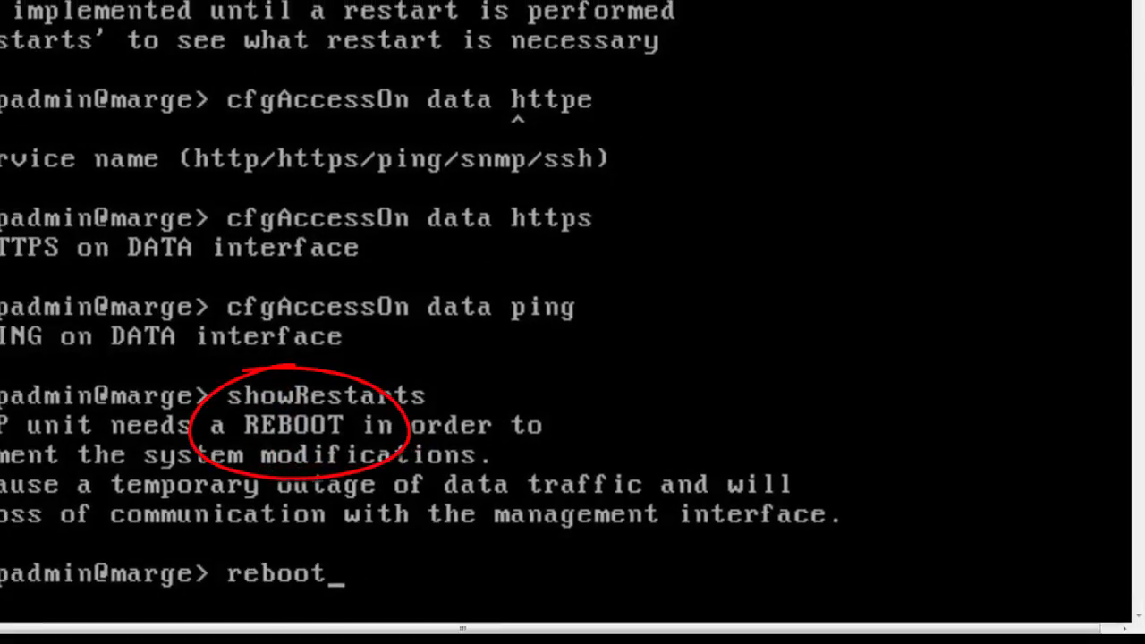
pyautogui.press('Return')
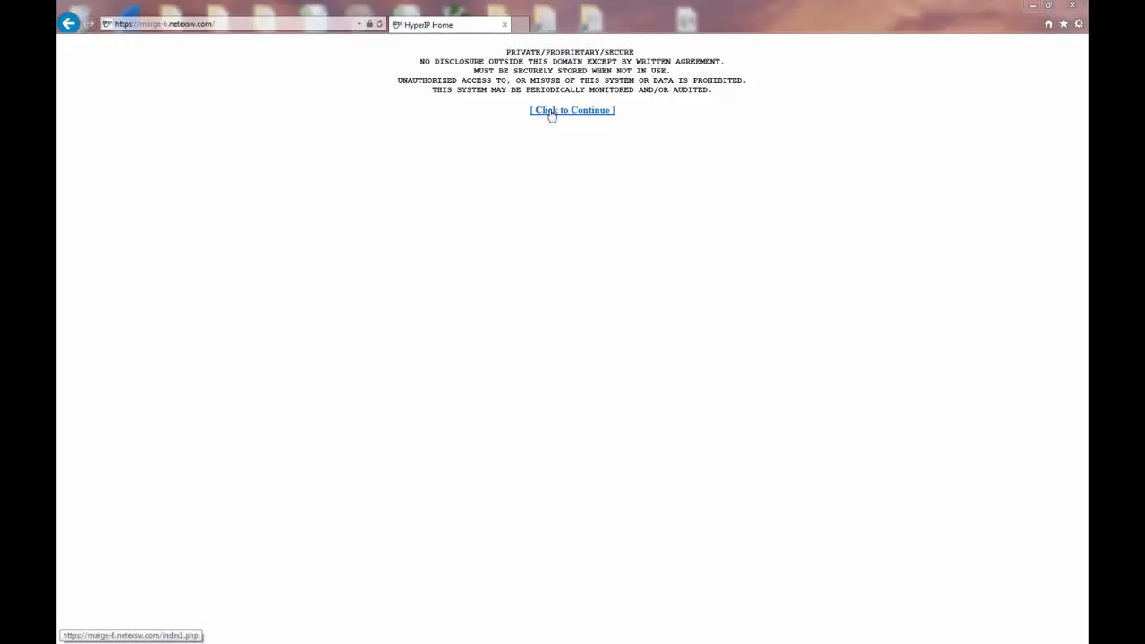
# - Continue past the security notice and log in to the HyperIP web interface with the admin password
pyautogui.click(552, 111)
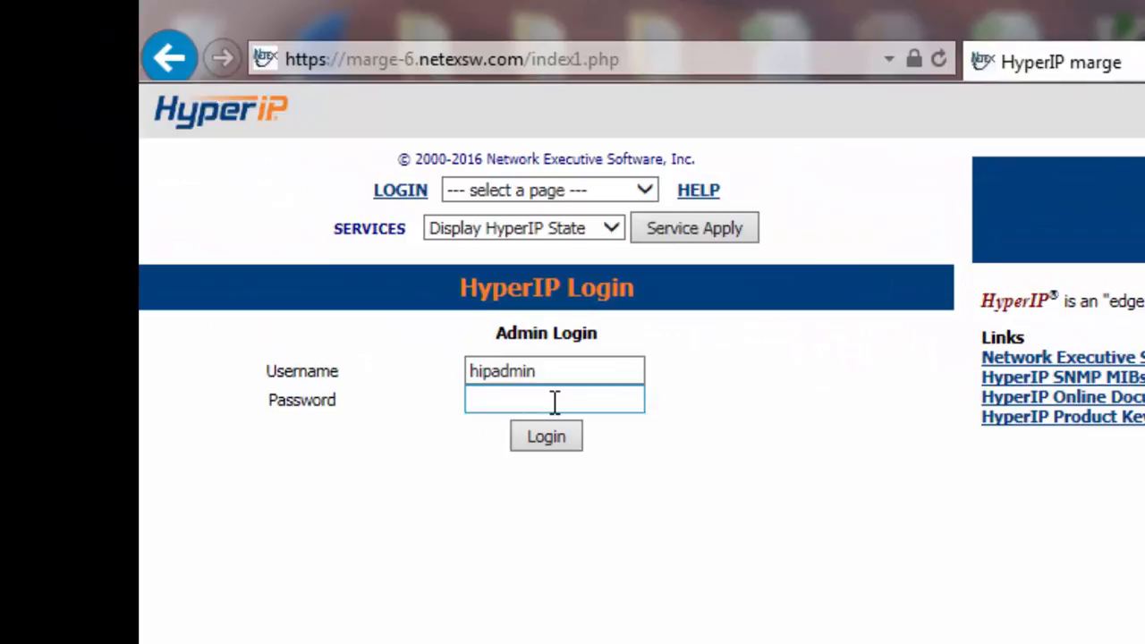
pyautogui.click(224, 162)
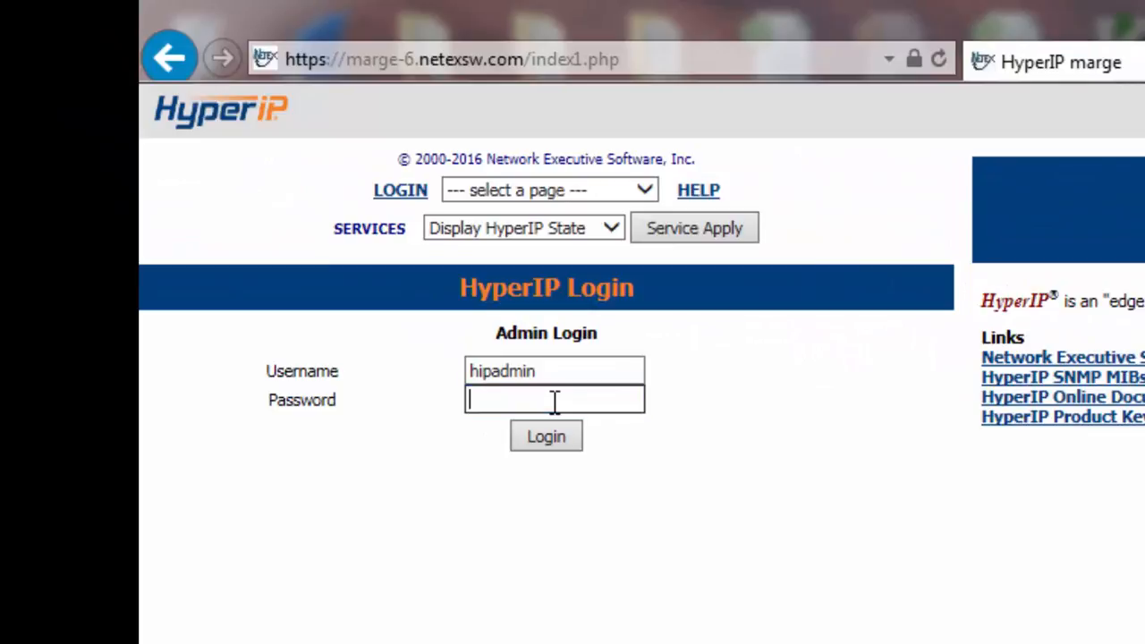
pyautogui.press('Return')
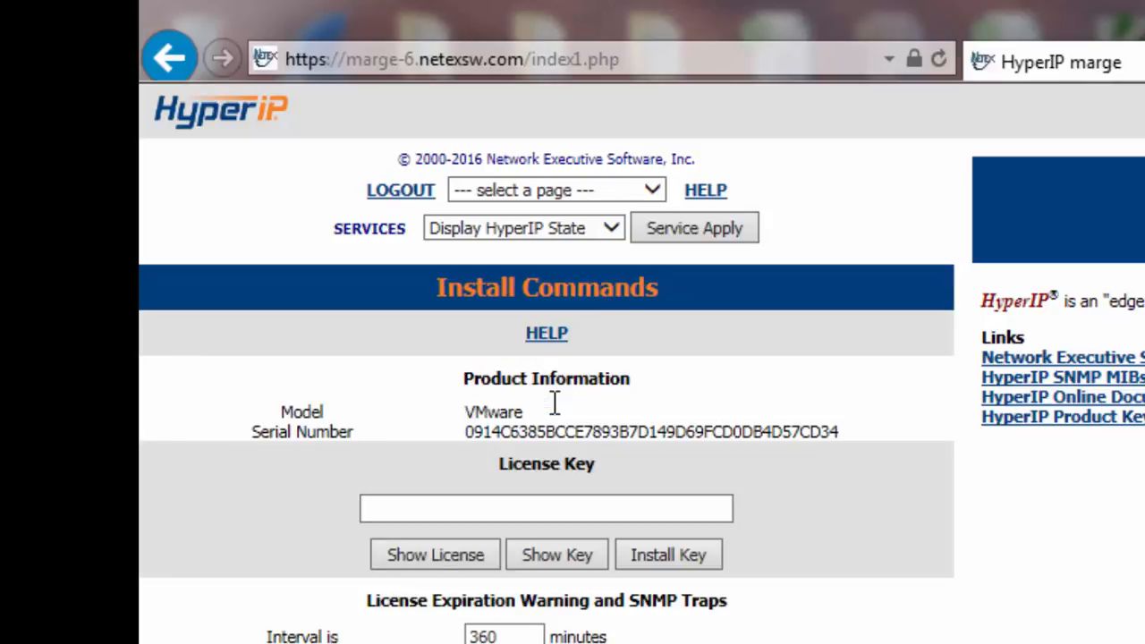
# - Go to the Install Commands page, leaving the SERVICES action at Display HyperIP State
pyautogui.click(654, 200)
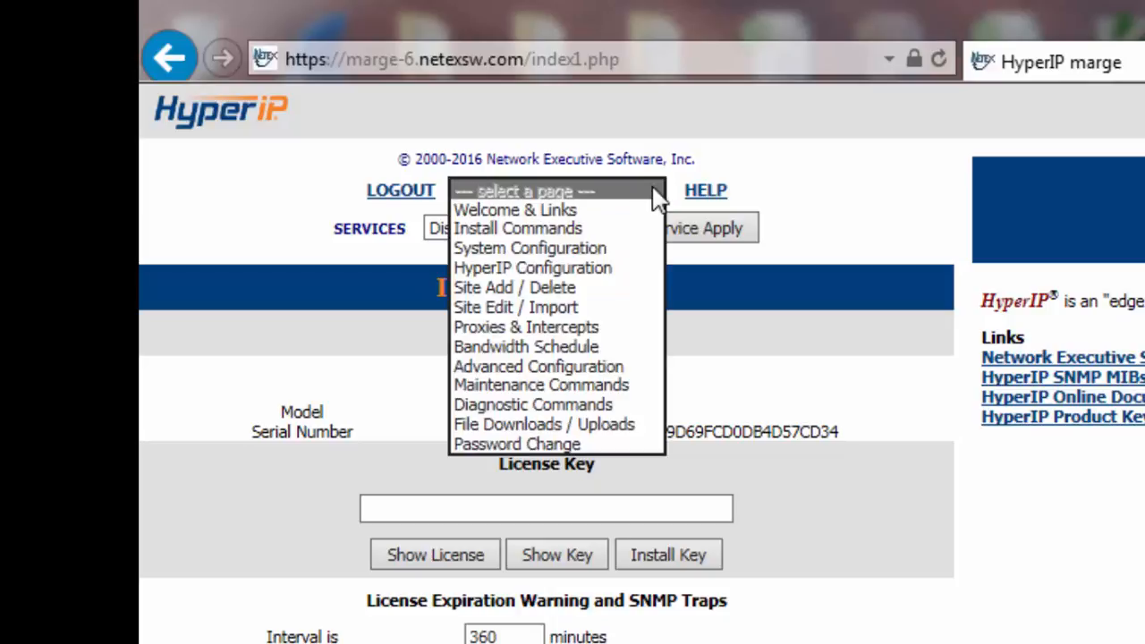
pyautogui.click(696, 284)
pyautogui.click(613, 228)
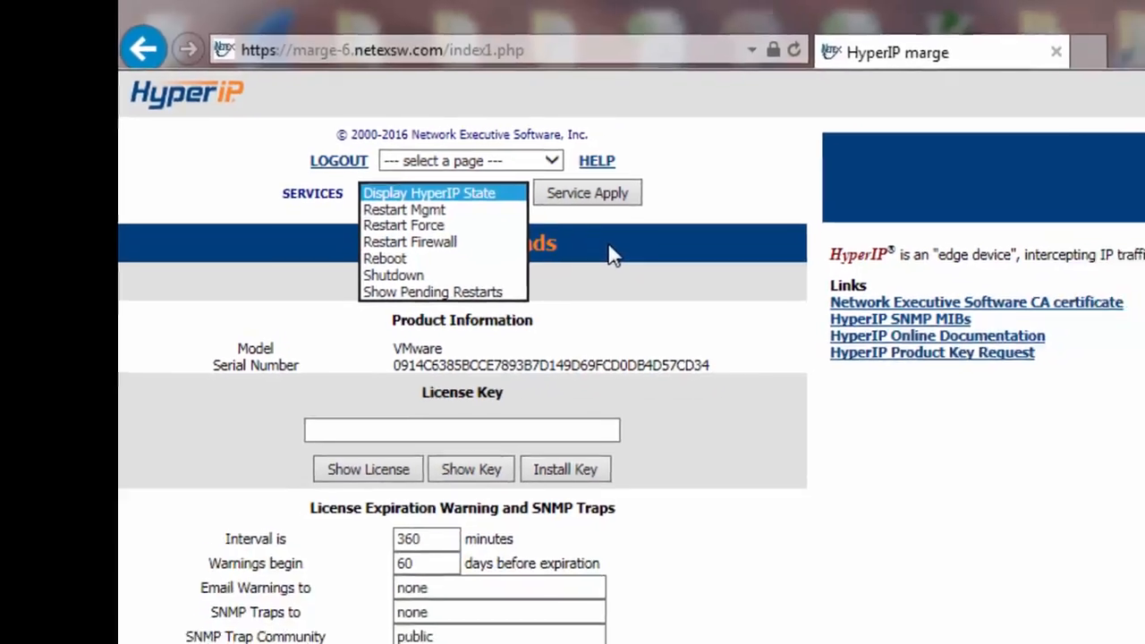
pyautogui.click(719, 289)
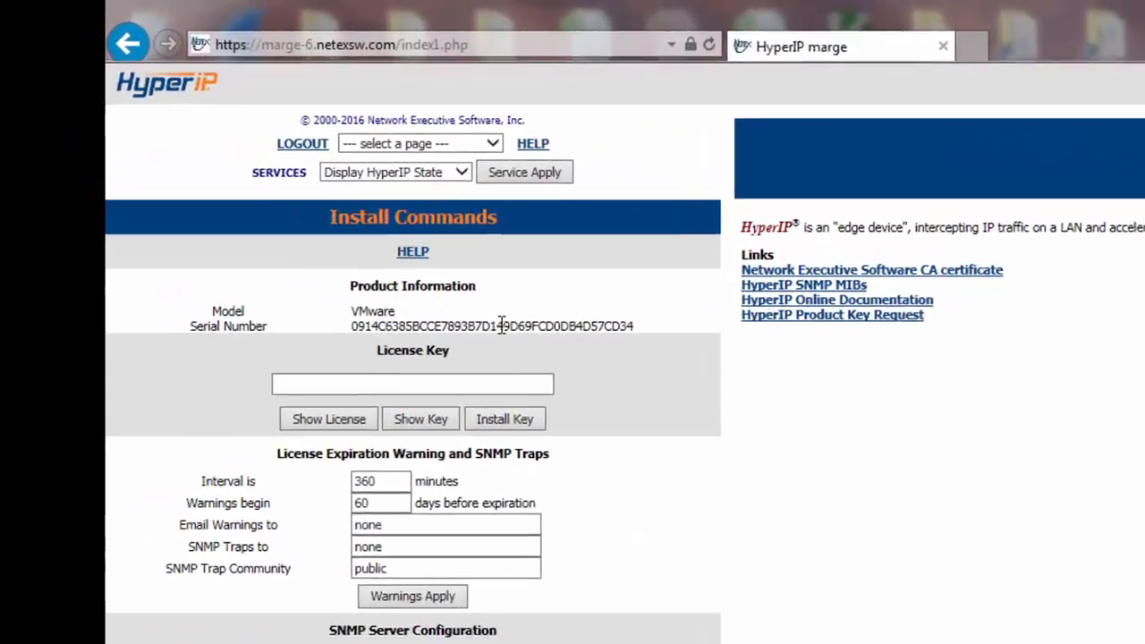
# - Copy the appliance serial number into the HyperIP Product Key Request form
pyautogui.doubleClick(502, 326)
pyautogui.hotkey('ctrl', 'c')
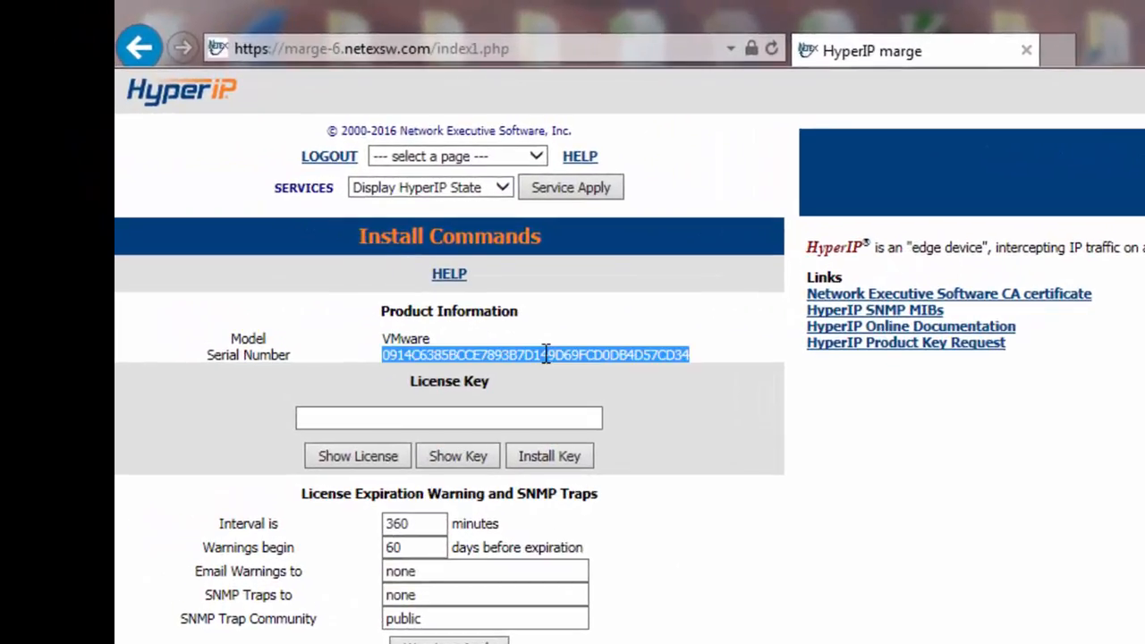
pyautogui.click(903, 350)
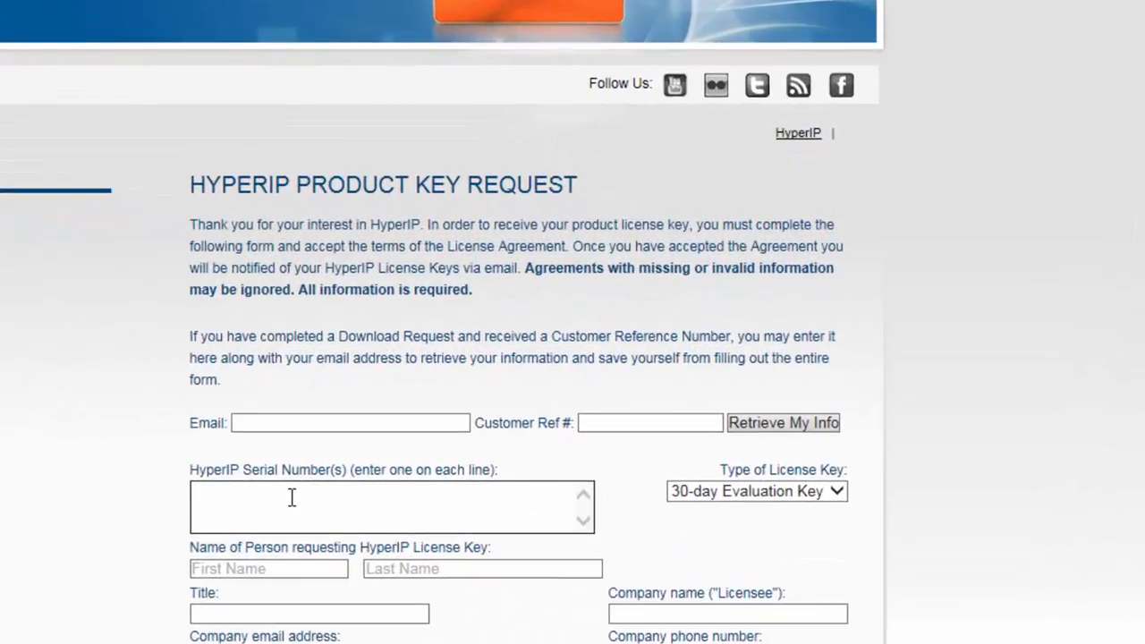
pyautogui.hotkey('ctrl', 'v')
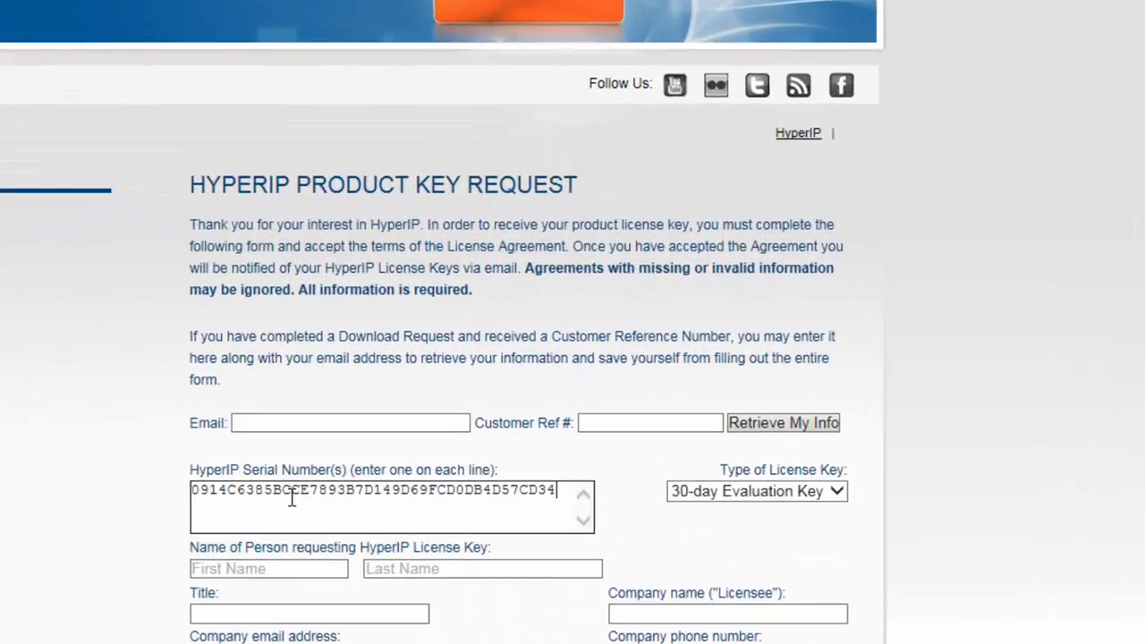
# - Enter the contact e-mail and customer reference number, then retrieve the stored customer info
pyautogui.click(302, 423)
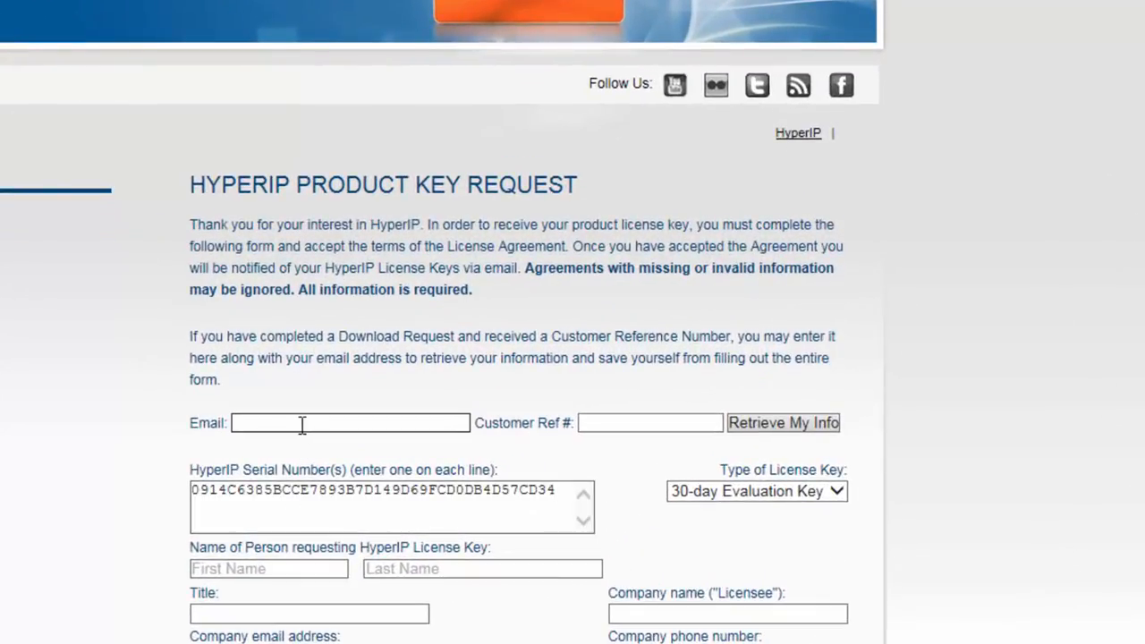
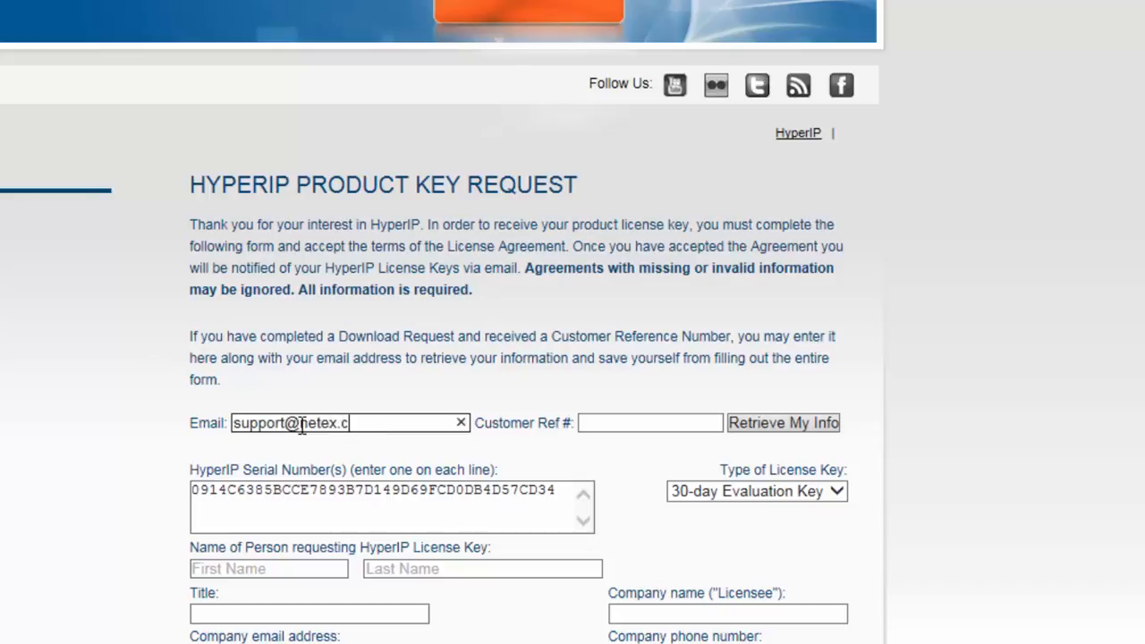
pyautogui.click(607, 422)
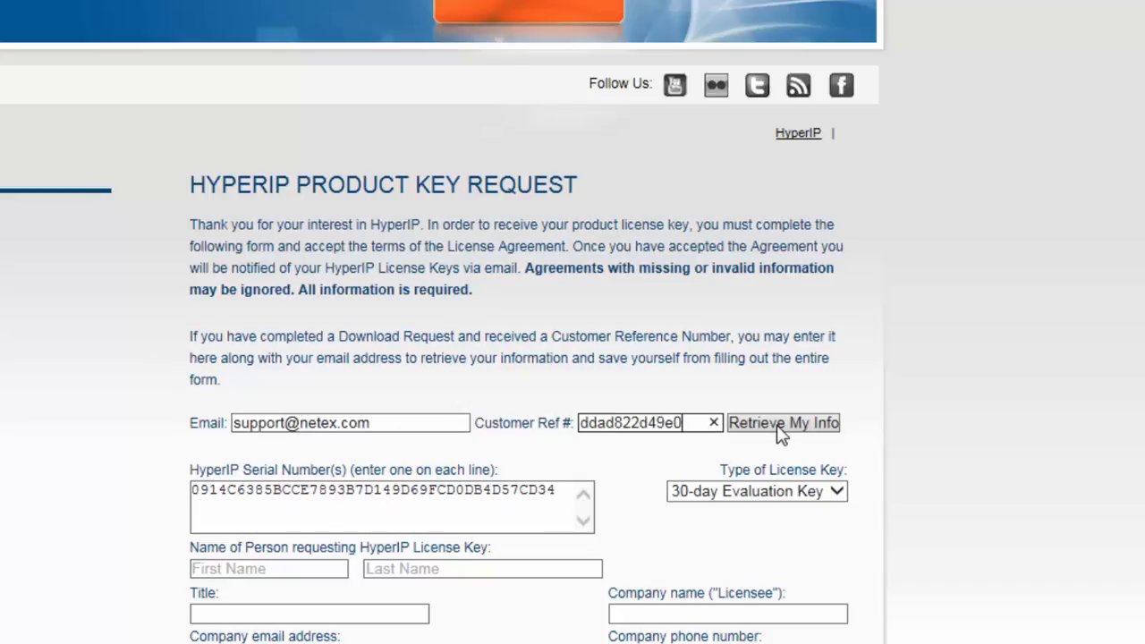
pyautogui.click(778, 428)
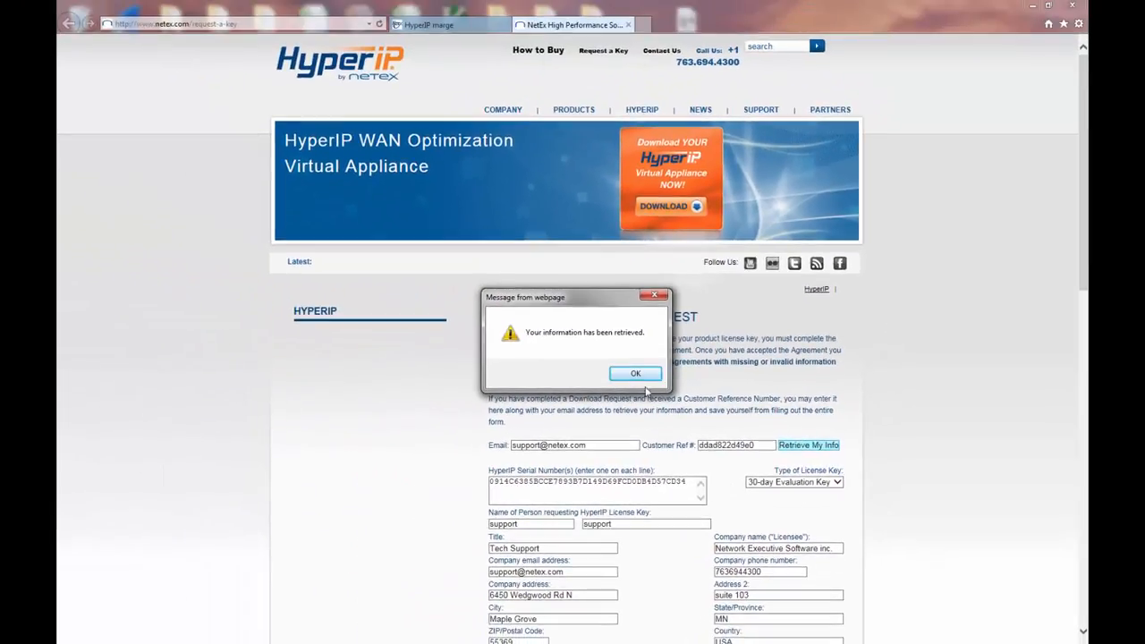
# - Dismiss the info-retrieved message, scroll through the license agreement, and accept it
pyautogui.click(635, 373)
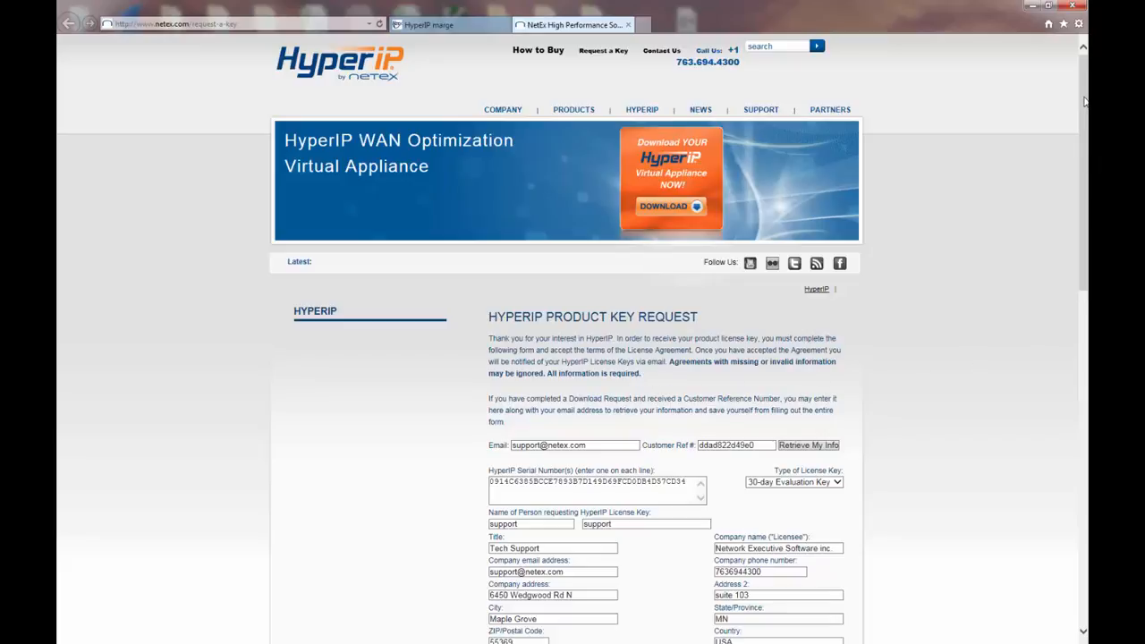
pyautogui.scroll(-5, 1084, 101)
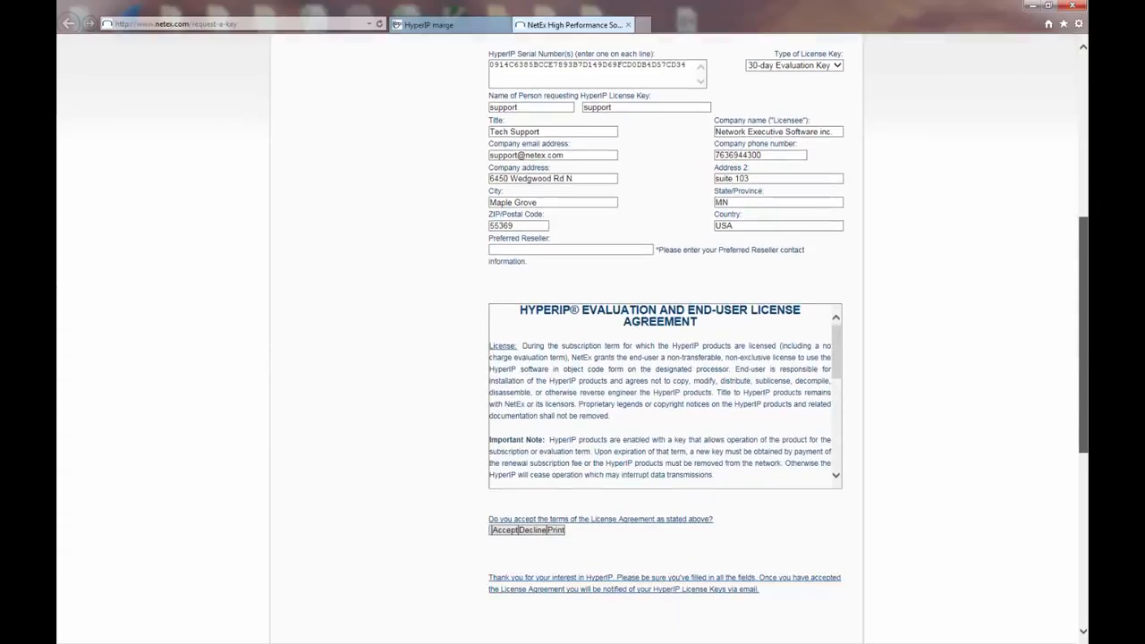
pyautogui.scroll(-2, 572, 337)
pyautogui.scroll(-1, 572, 336)
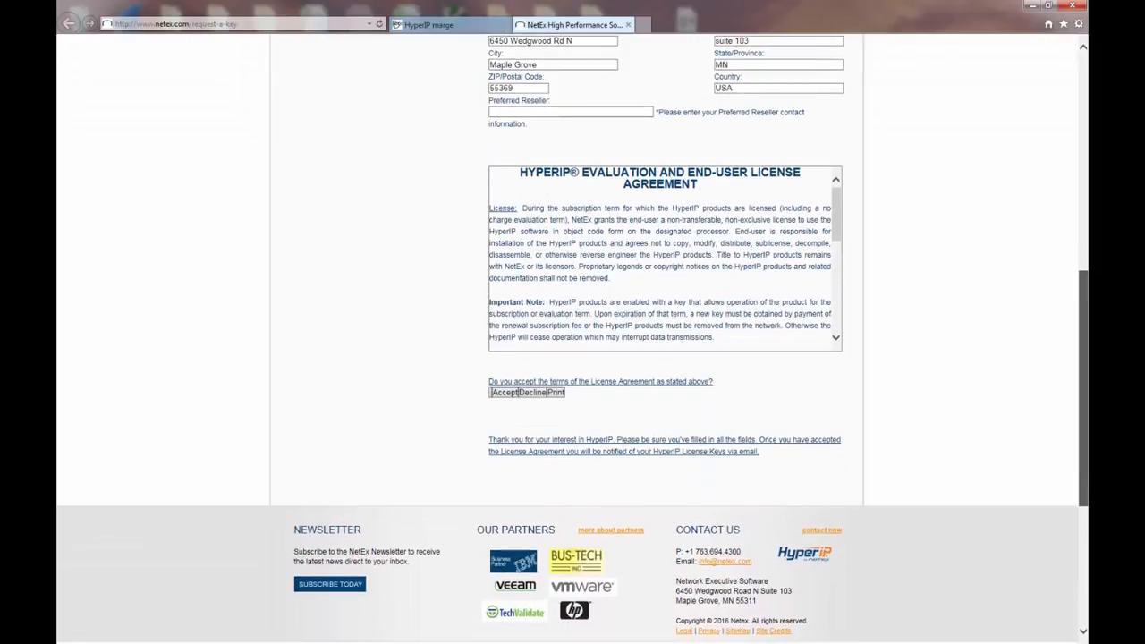
pyautogui.moveTo(838, 198); pyautogui.dragTo(838, 310)
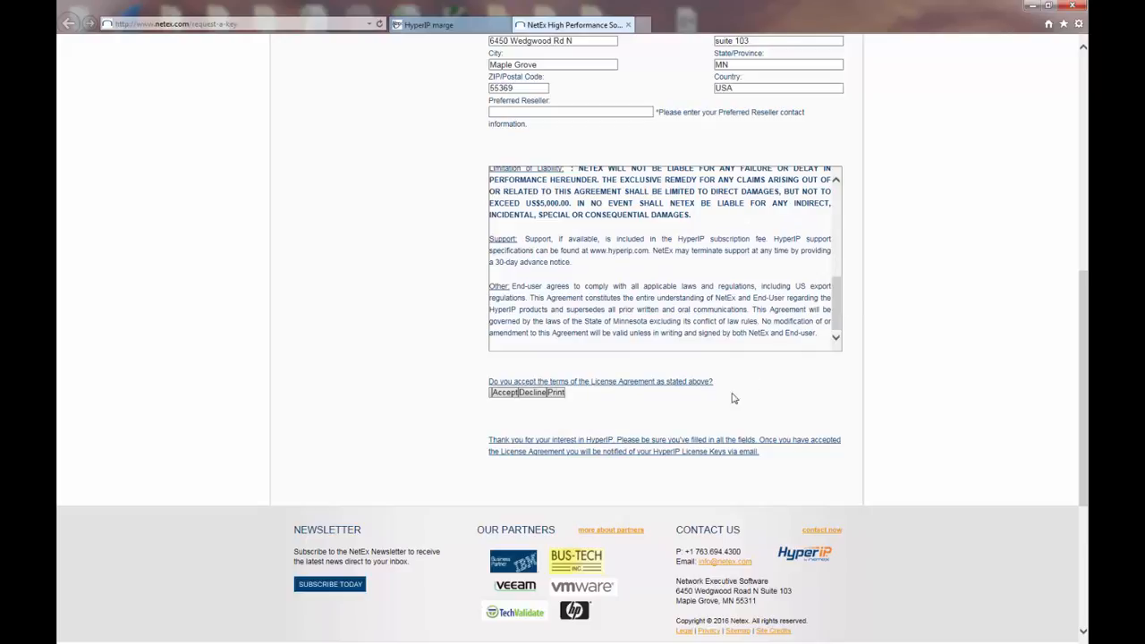
pyautogui.click(505, 395)
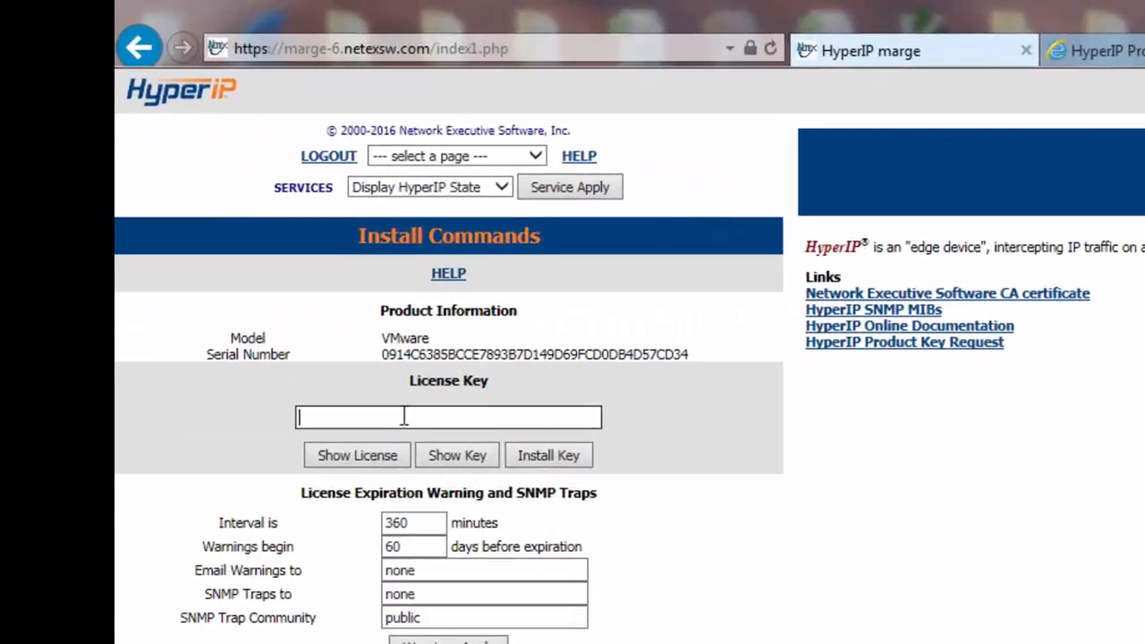
# - Paste the emailed key into the License Key field and install it
pyautogui.hotkey('ctrl', 'v')
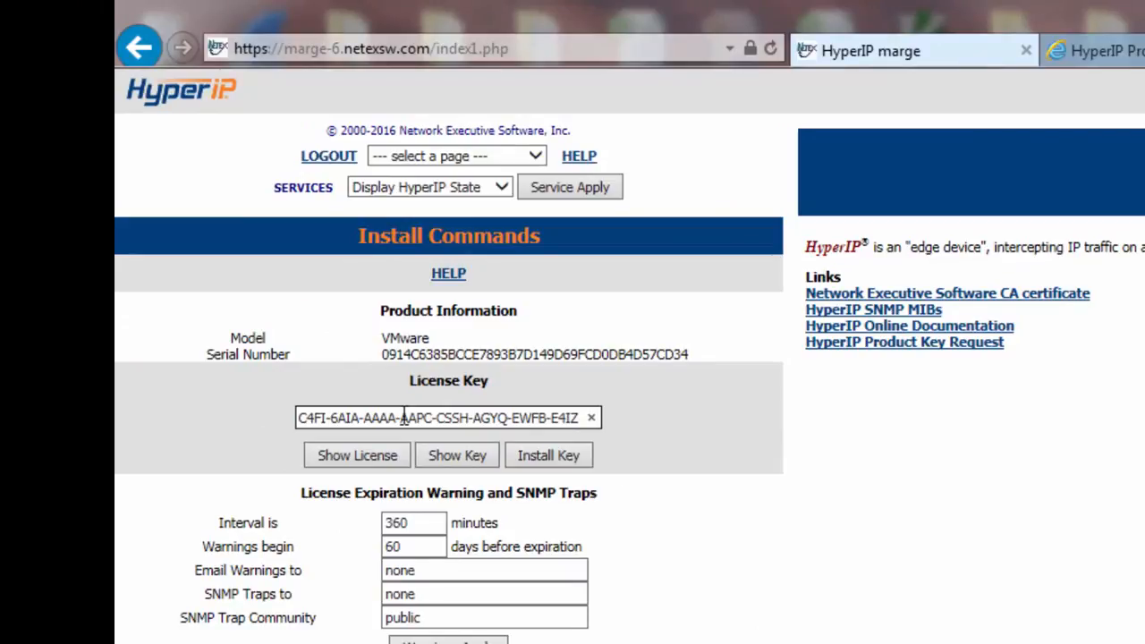
pyautogui.click(546, 457)
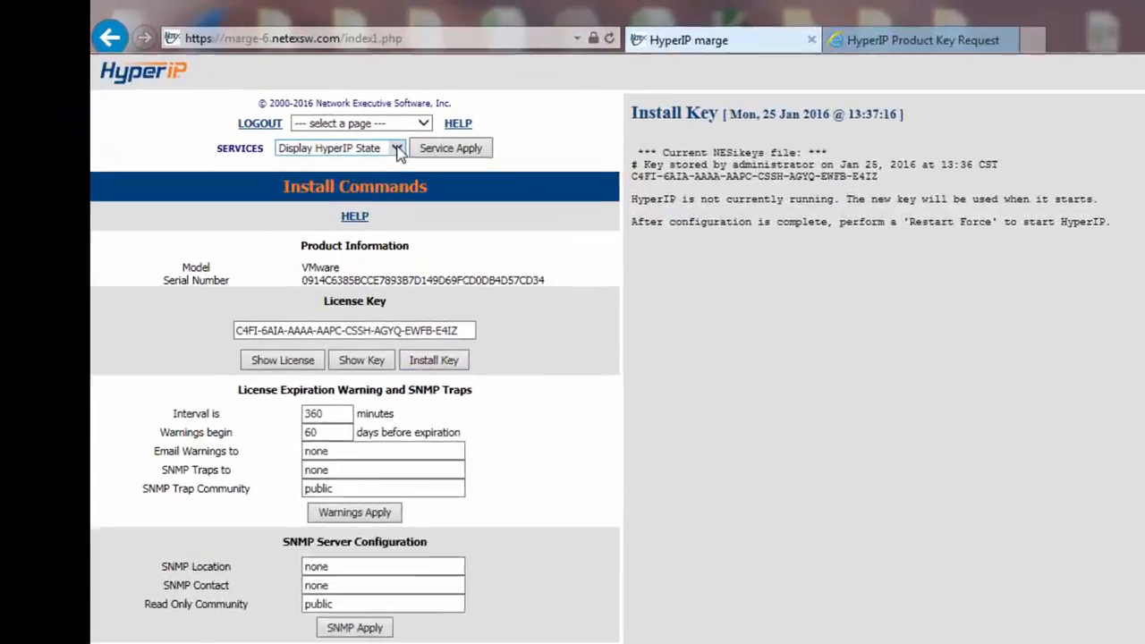
# - Run Show Pending Restarts from SERVICES to confirm no restart is required
pyautogui.click(399, 152)
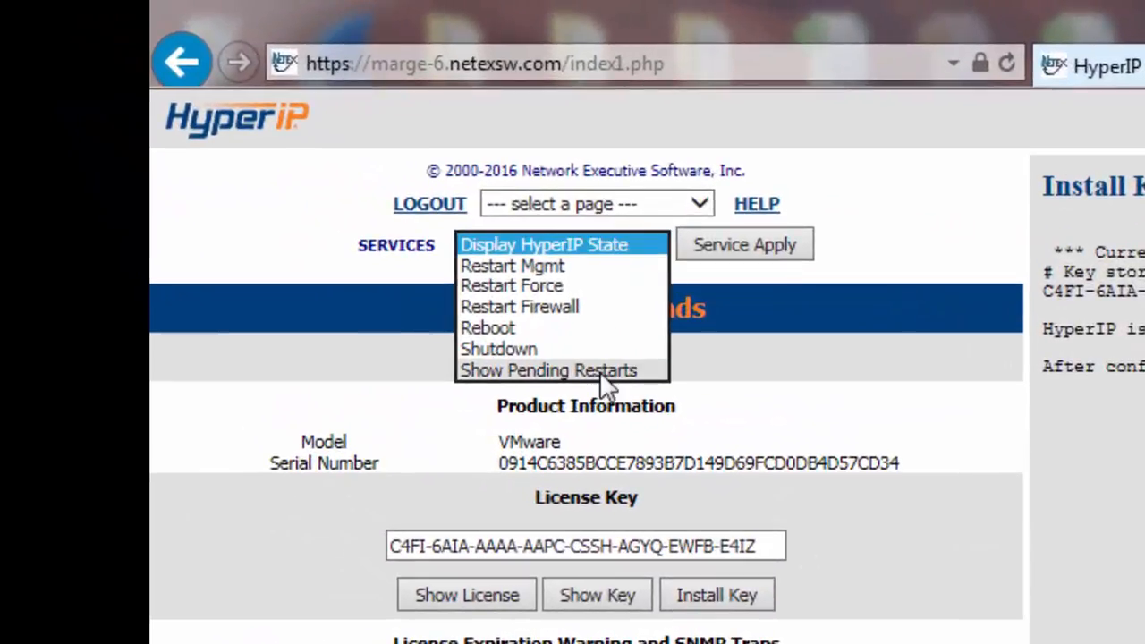
pyautogui.click(601, 372)
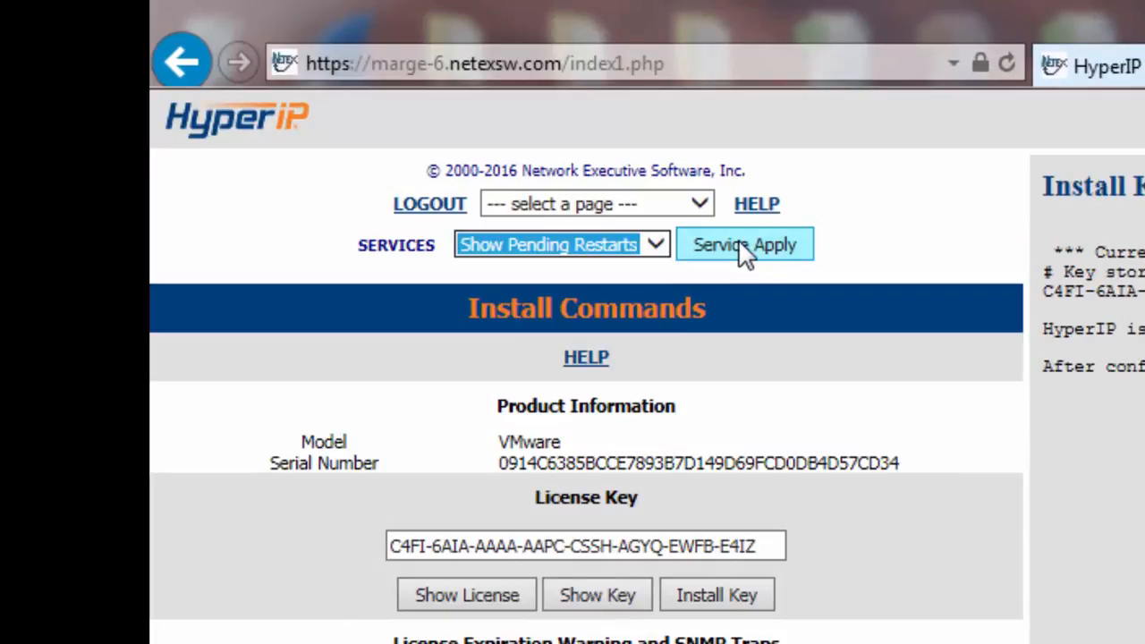
pyautogui.click(737, 242)
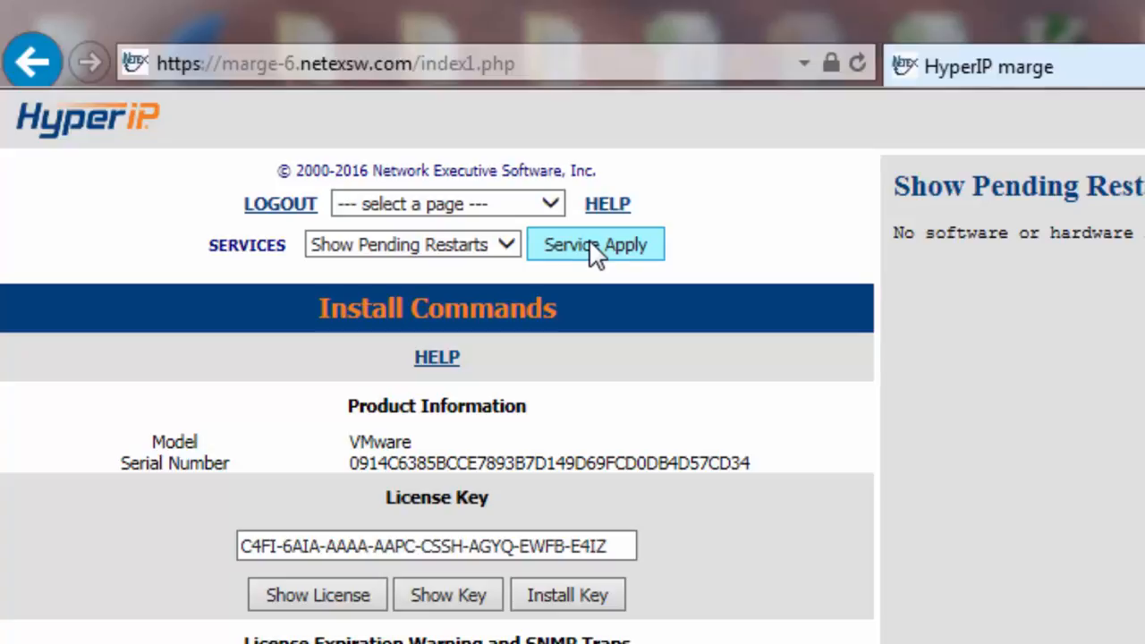
# - Apply the Restart Force service action to bring up its confirmation prompt
pyautogui.click(507, 249)
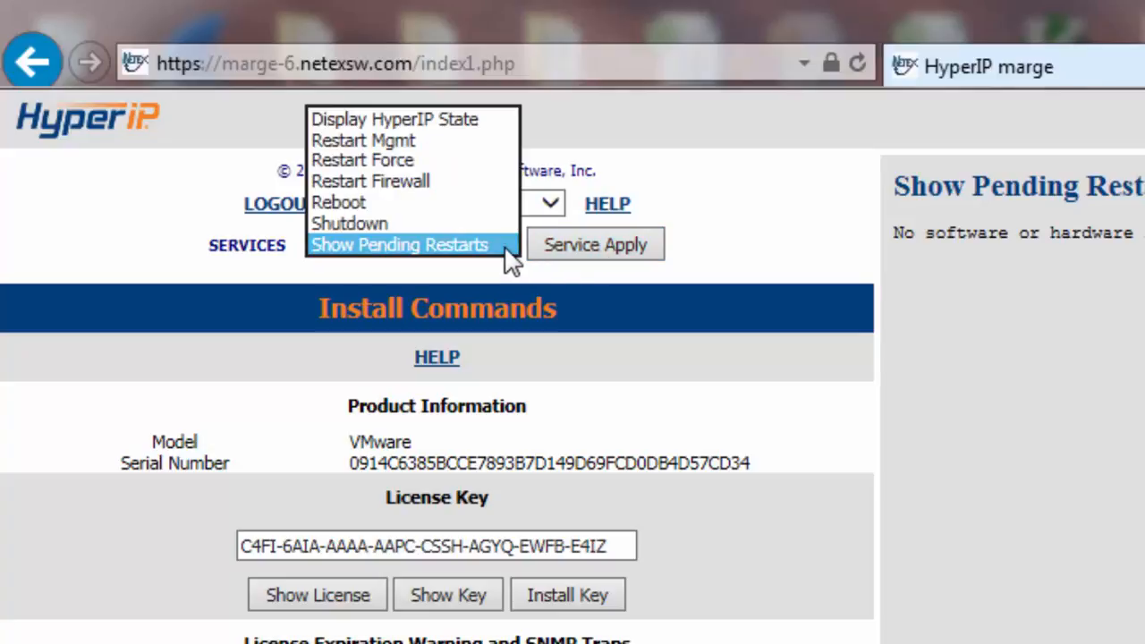
pyautogui.click(407, 160)
pyautogui.click(604, 258)
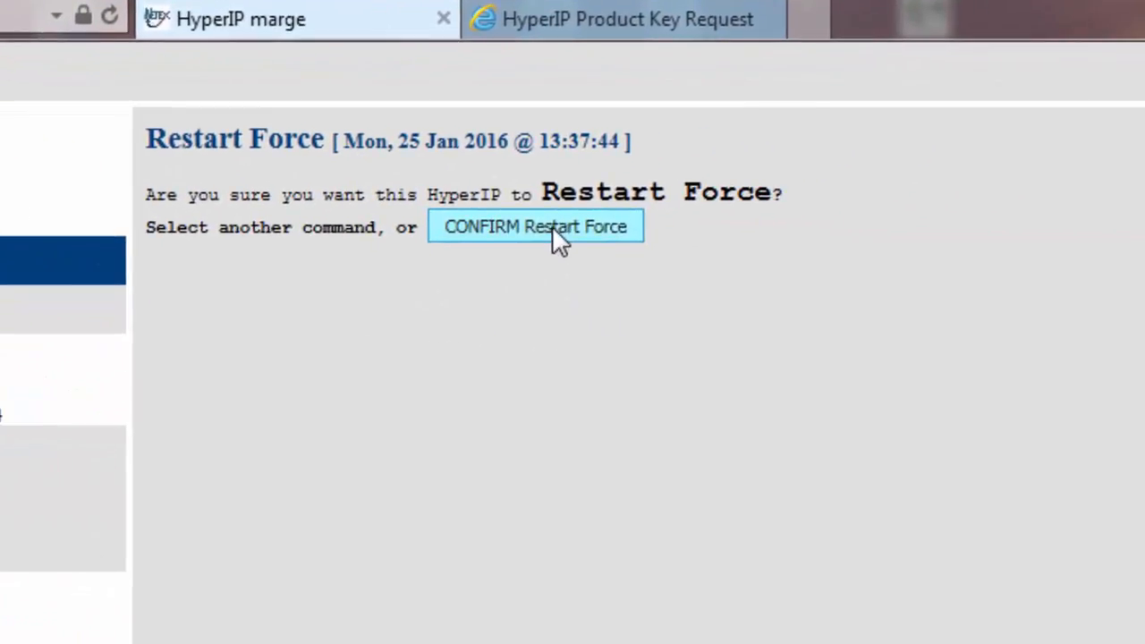
# - Confirm the HyperIP forced restart, then follow the link back to the Welcome page
pyautogui.click(551, 228)
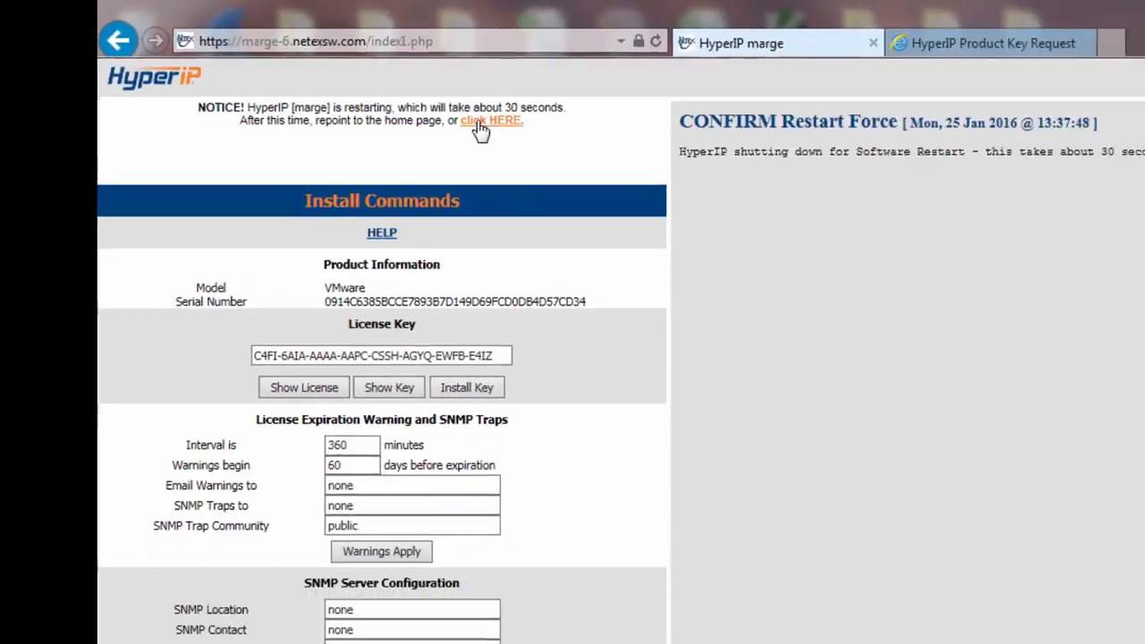
pyautogui.click(751, 184)
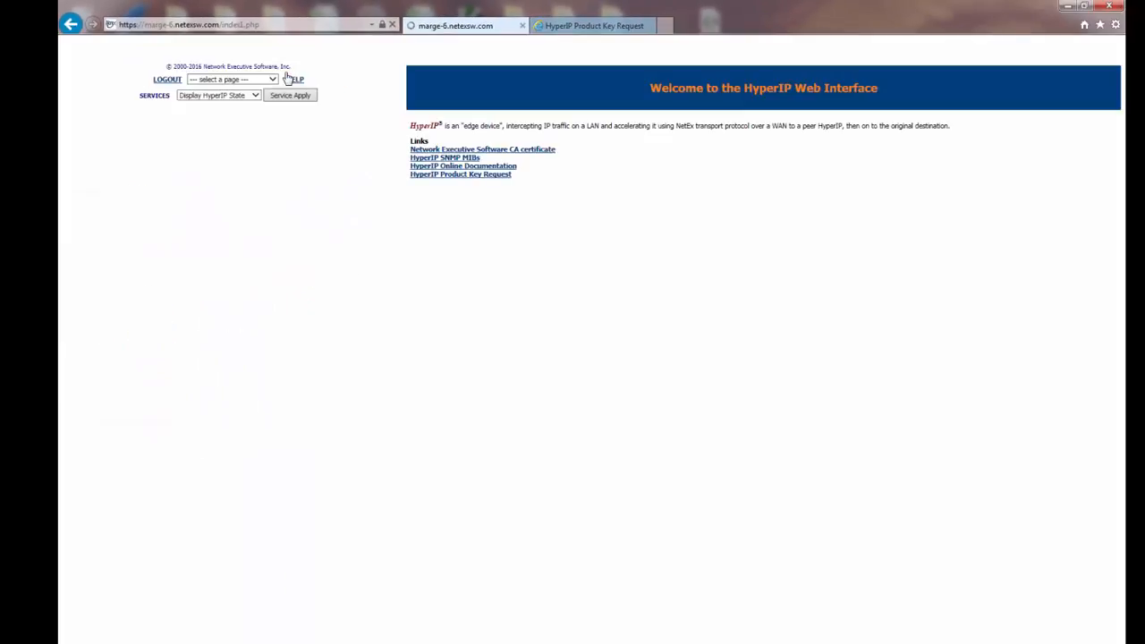